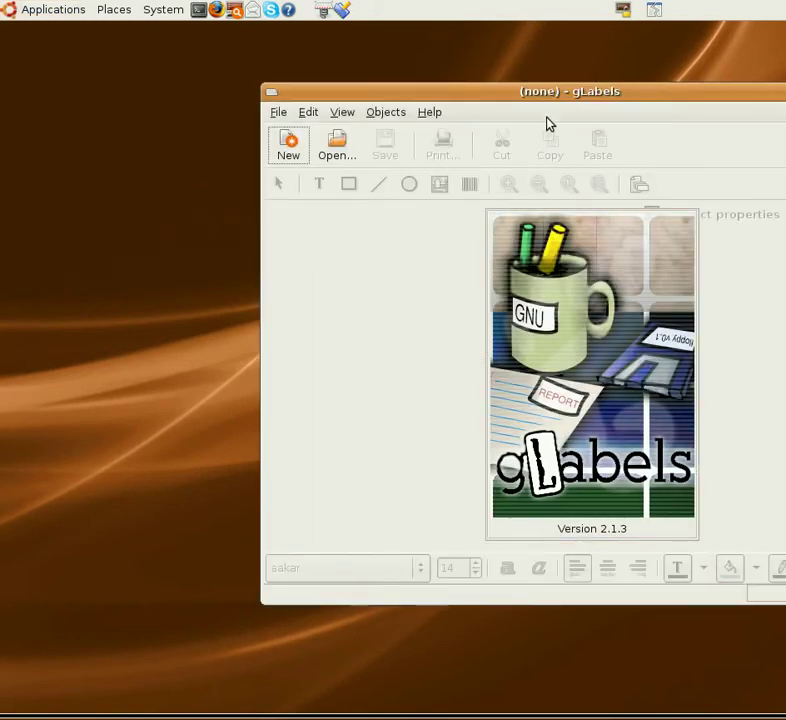
{"action": "left_click_drag", "start_coordinate": [567, 96], "coordinate": [347, 53]}
{"action": "left_click", "coordinate": [53, 9]}
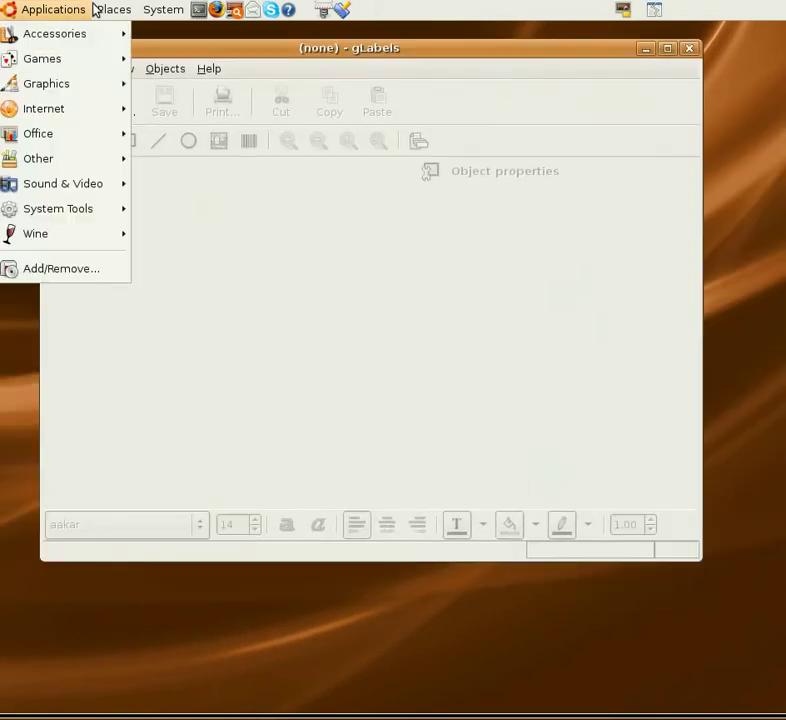
{"action": "mouse_move", "coordinate": [82, 135]}
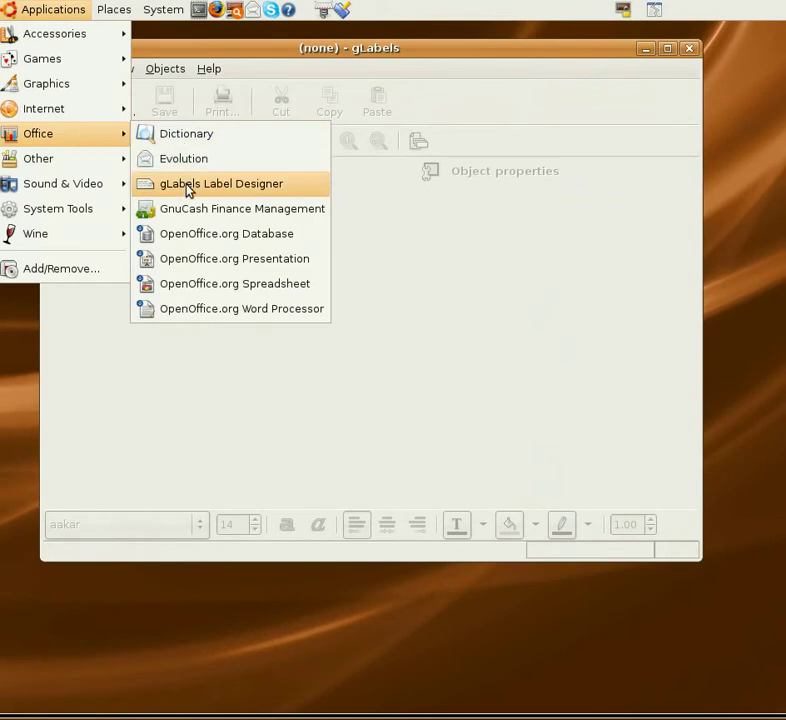
{"action": "left_click", "coordinate": [487, 70]}
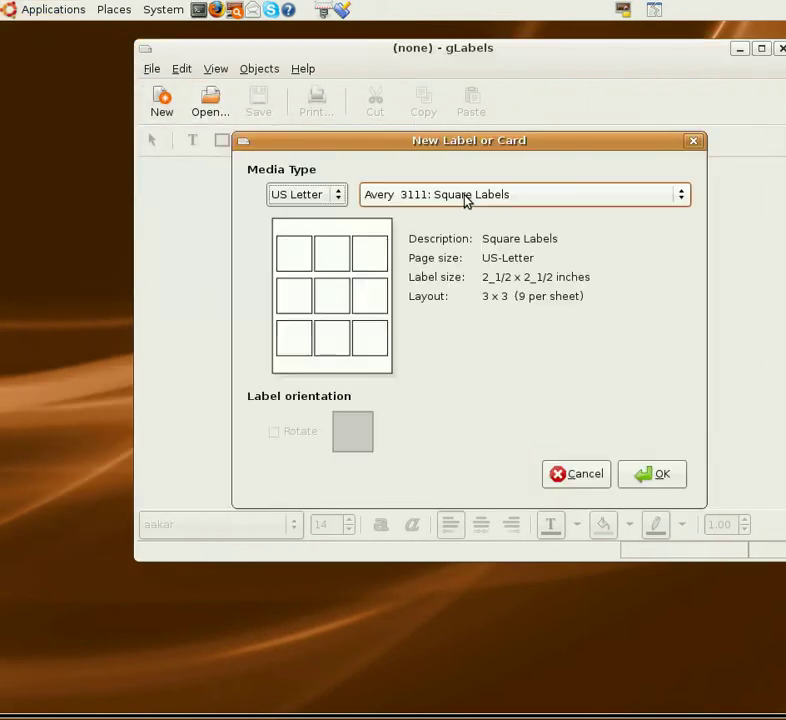
Step: Create a new label document from the US Letter template Avery 5160: Address Labels
{"action": "left_click", "coordinate": [471, 200]}
{"action": "scroll", "coordinate": [534, 700], "scroll_direction": "down", "scroll_amount": 10}
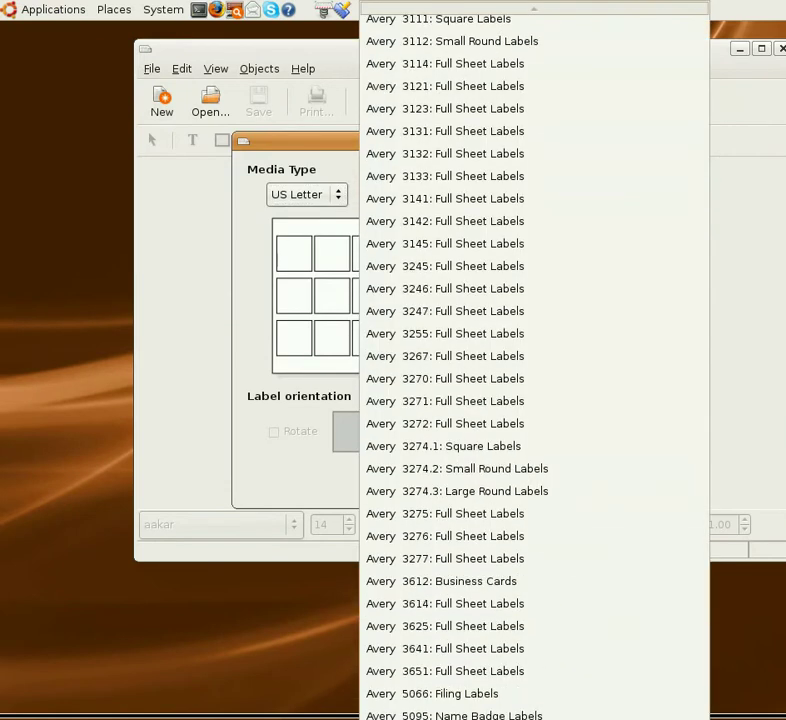
{"action": "left_click", "coordinate": [578, 463]}
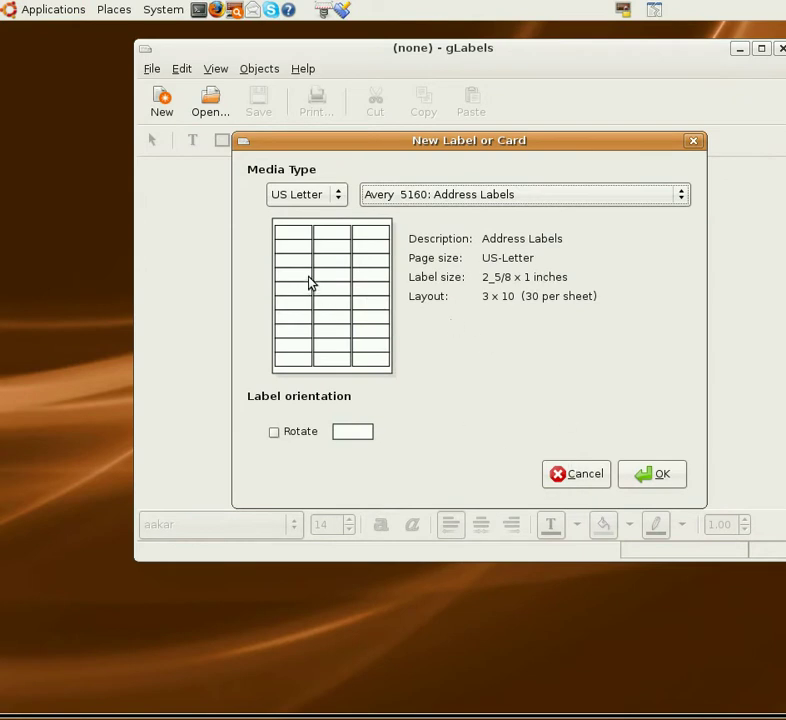
{"action": "left_click", "coordinate": [649, 480]}
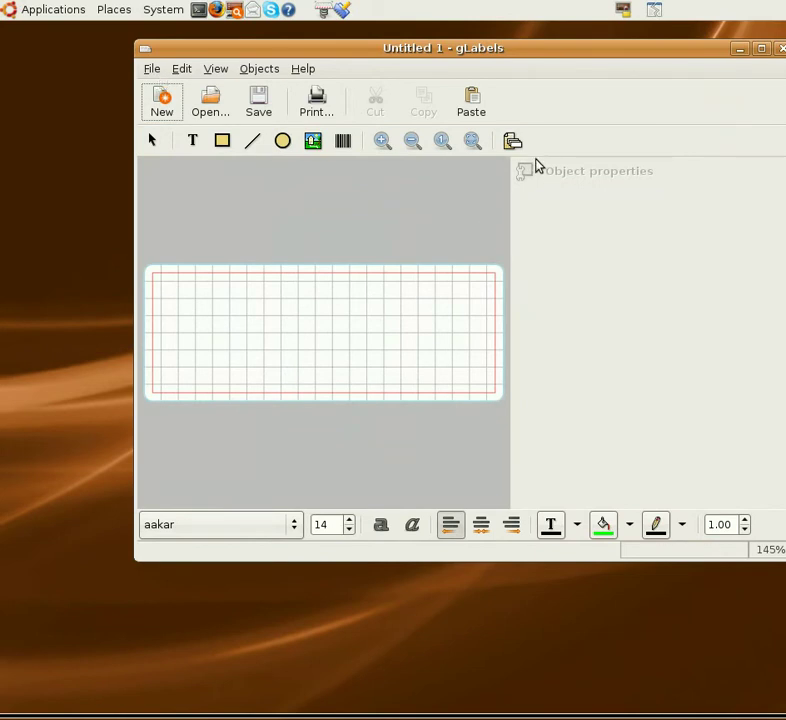
{"action": "left_click_drag", "start_coordinate": [557, 50], "coordinate": [503, 50]}
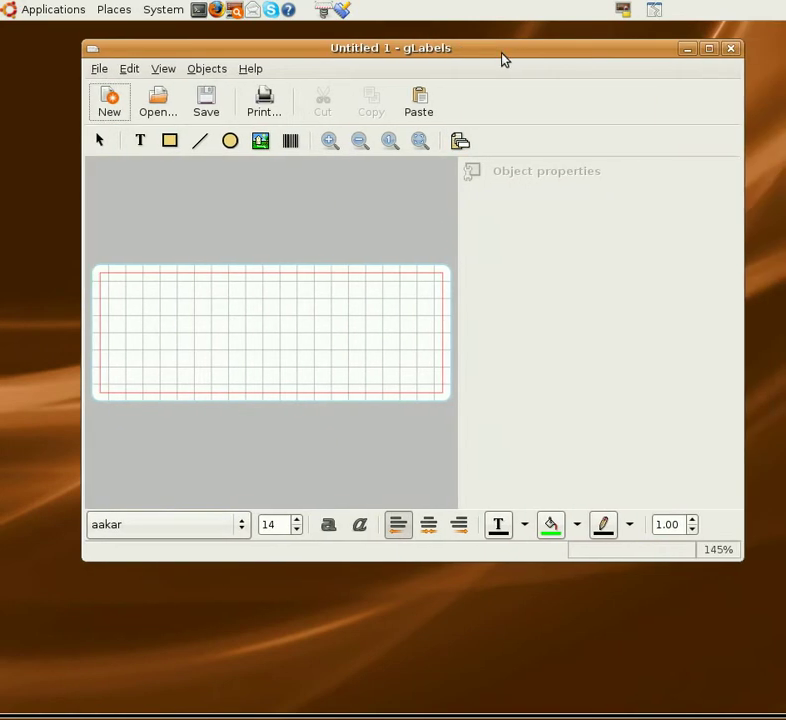
Step: Set the label's merge source to a VCards file using list.vcf, inspecting the first record's fields before accepting
{"action": "left_click", "coordinate": [460, 142]}
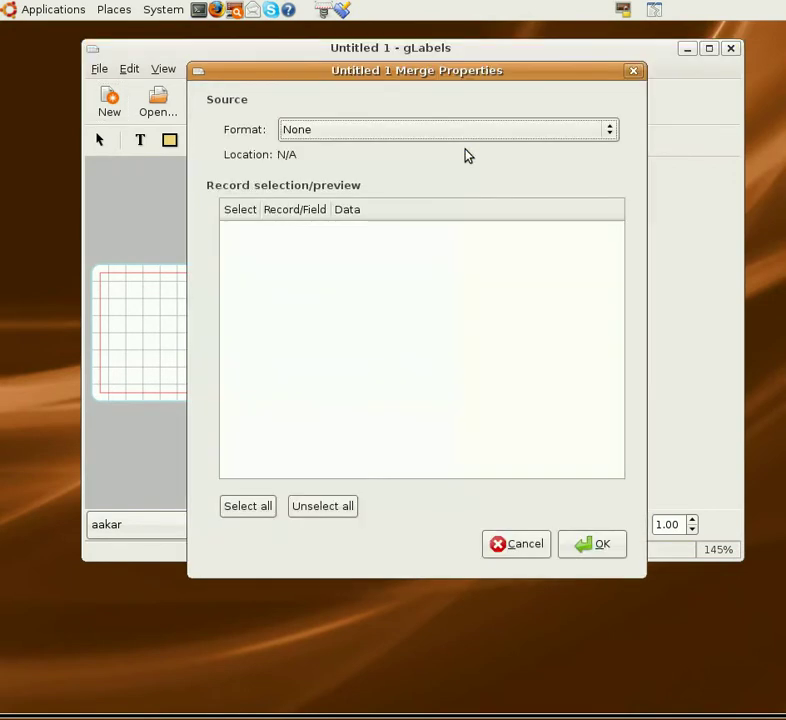
{"action": "left_click", "coordinate": [447, 133]}
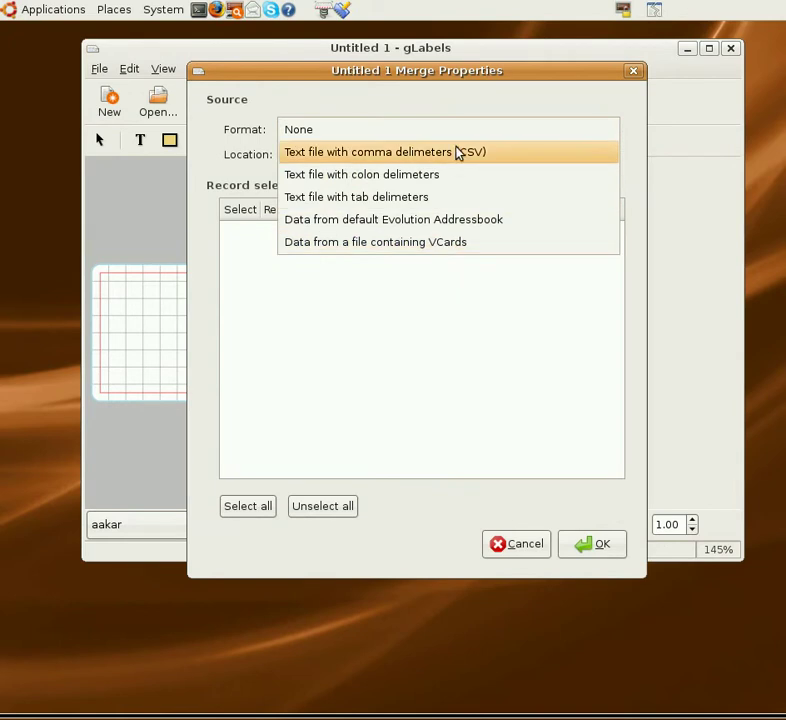
{"action": "left_click", "coordinate": [460, 250]}
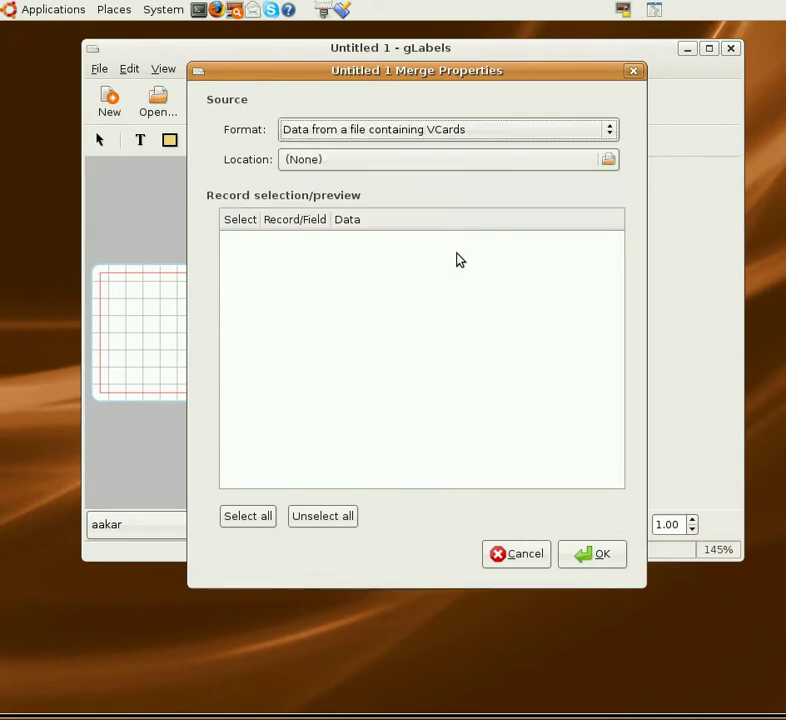
{"action": "left_click", "coordinate": [425, 168]}
{"action": "left_click", "coordinate": [370, 425]}
{"action": "type", "text": "list"}
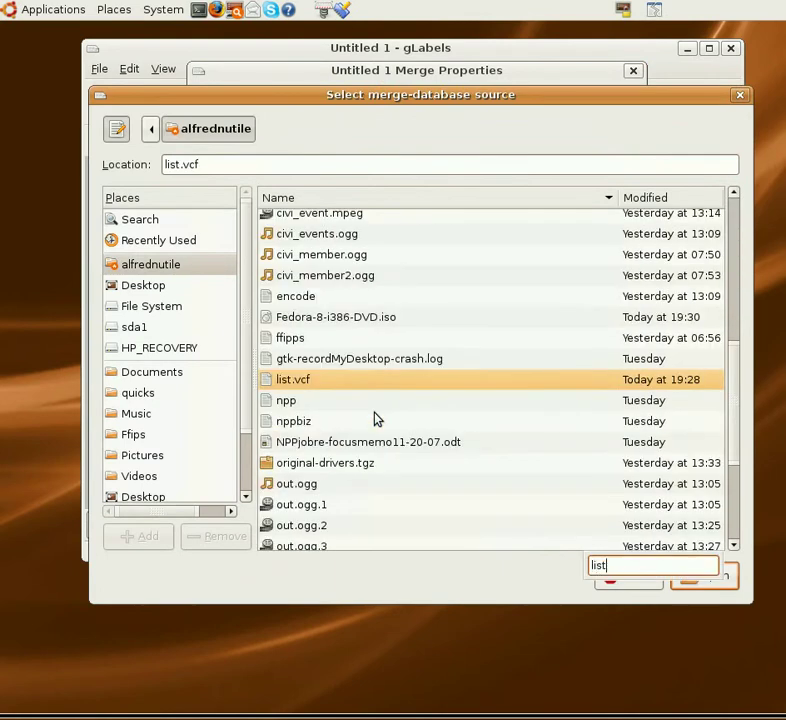
{"action": "key", "text": "Return"}
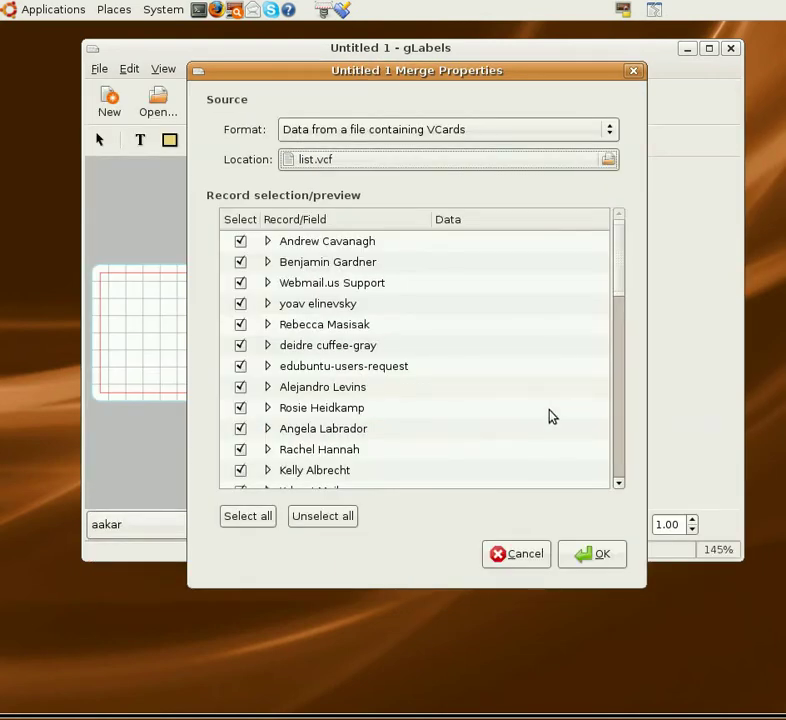
{"action": "left_click", "coordinate": [268, 242]}
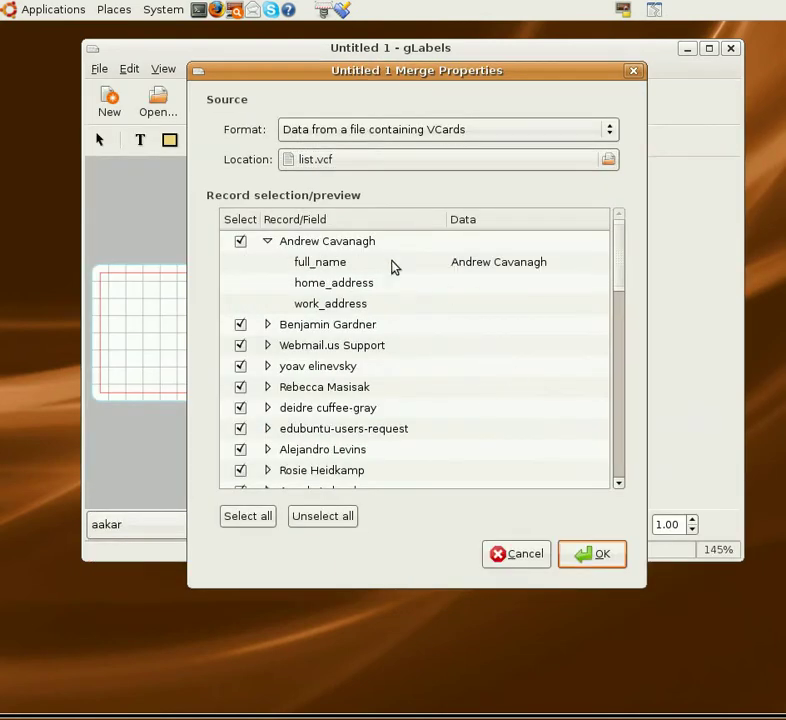
{"action": "left_click", "coordinate": [574, 558]}
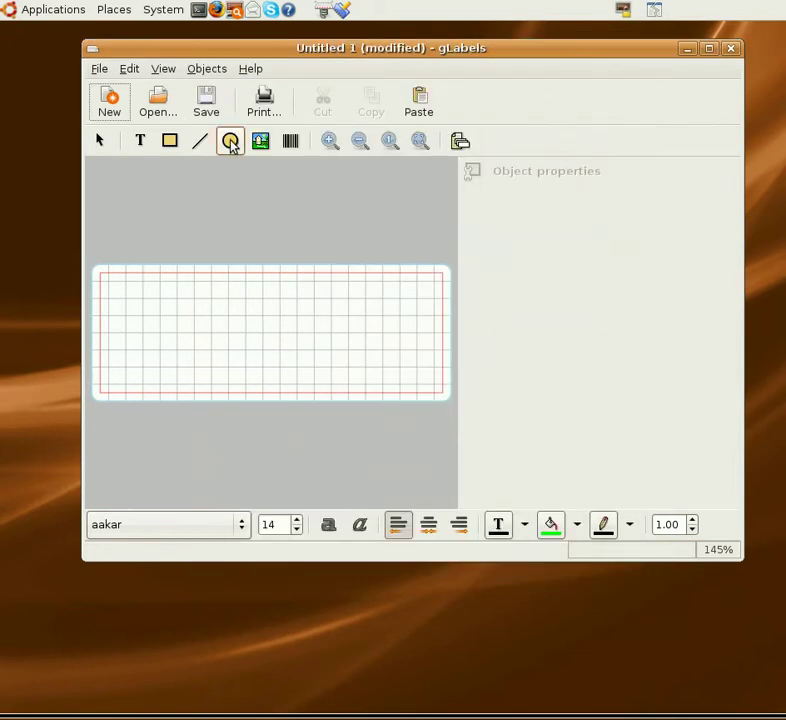
Step: Draw an image object on the left part of the label and load stock_dialog-info.png from Documents/Images
{"action": "left_click", "coordinate": [262, 142]}
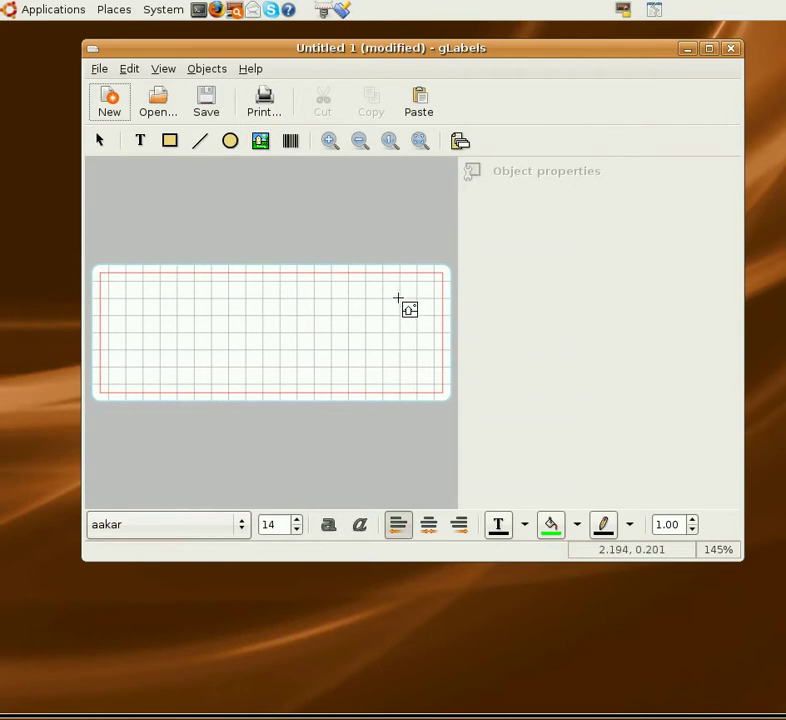
{"action": "mouse_move", "coordinate": [120, 290]}
{"action": "left_mouse_down"}
{"action": "mouse_move", "coordinate": [230, 388]}
{"action": "mouse_move", "coordinate": [228, 382]}
{"action": "left_mouse_up"}
{"action": "left_click", "coordinate": [551, 240]}
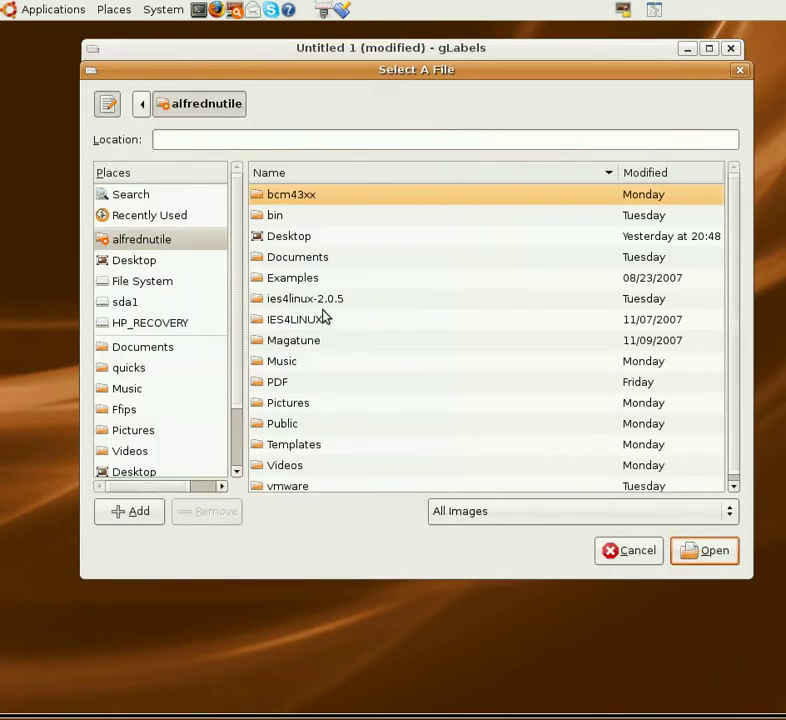
{"action": "left_click", "coordinate": [322, 305]}
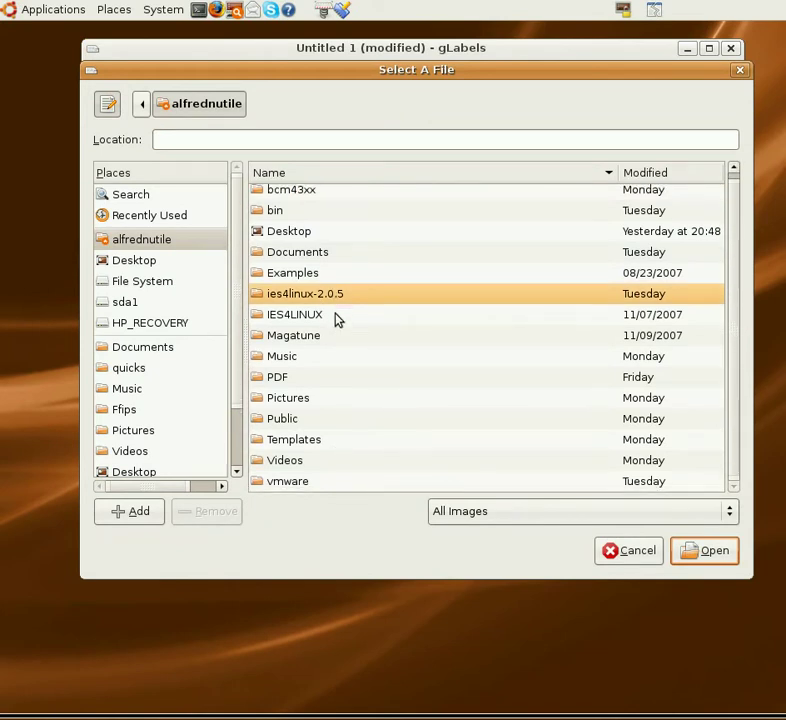
{"action": "scroll", "coordinate": [333, 300], "scroll_direction": "up", "scroll_amount": 1}
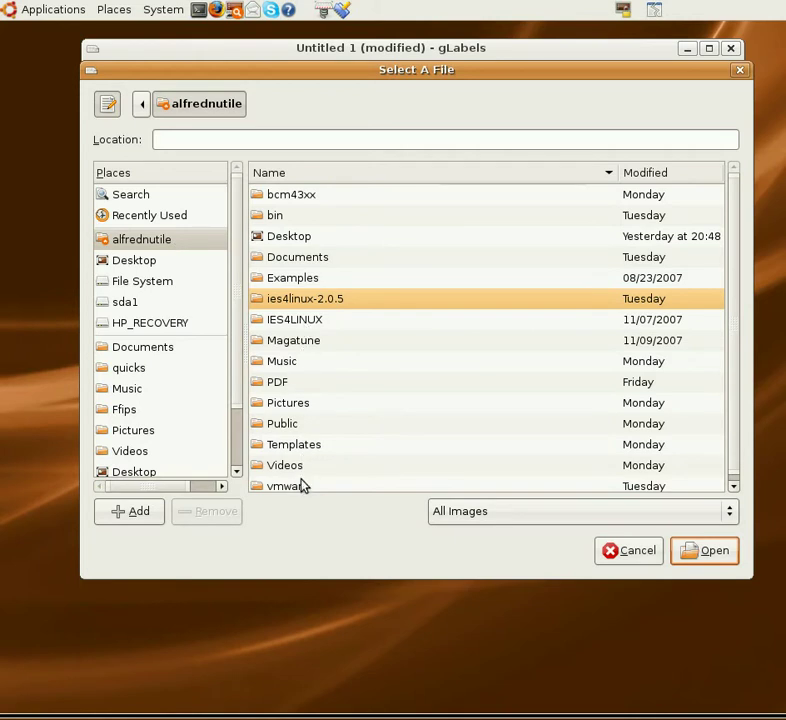
{"action": "double_click", "coordinate": [312, 261]}
{"action": "left_click", "coordinate": [320, 390]}
{"action": "double_click", "coordinate": [320, 390]}
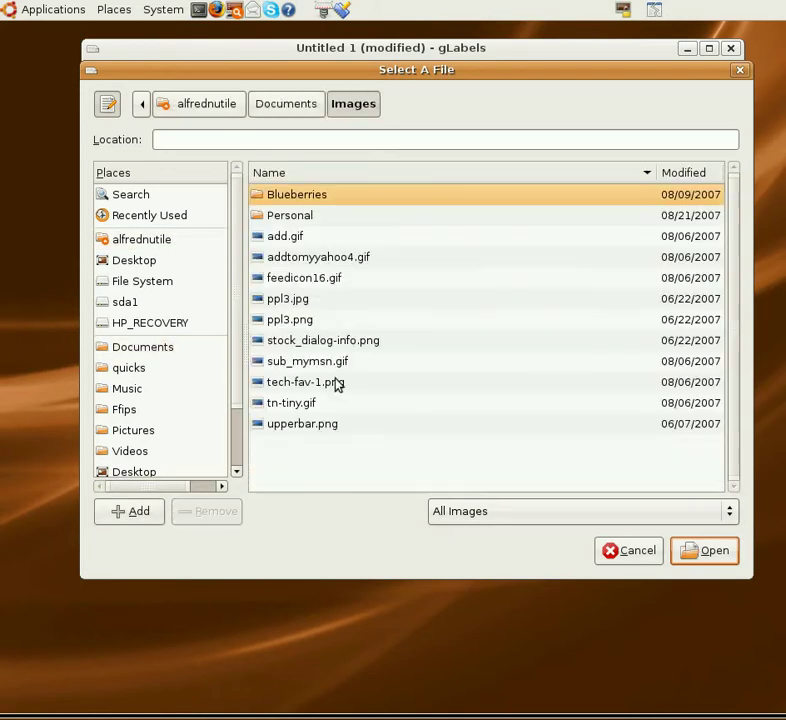
{"action": "double_click", "coordinate": [395, 359]}
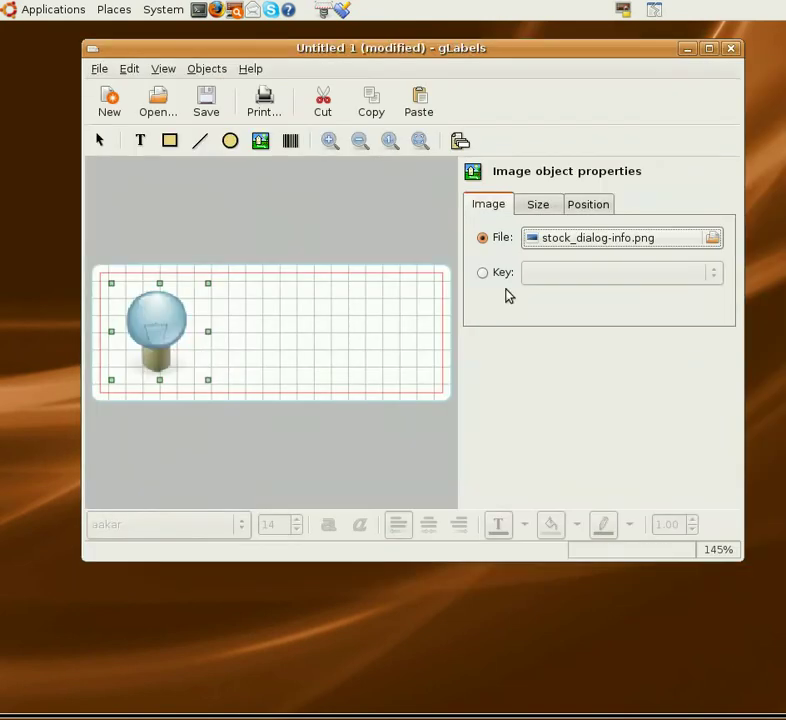
Step: Shrink the light bulb image and move it to the label's upper-left corner, at about X 0.103, Y 0.079 inches
{"action": "left_click", "coordinate": [605, 204]}
{"action": "left_click_drag", "start_coordinate": [219, 390], "coordinate": [179, 355]}
{"action": "left_click_drag", "start_coordinate": [147, 317], "coordinate": [142, 309]}
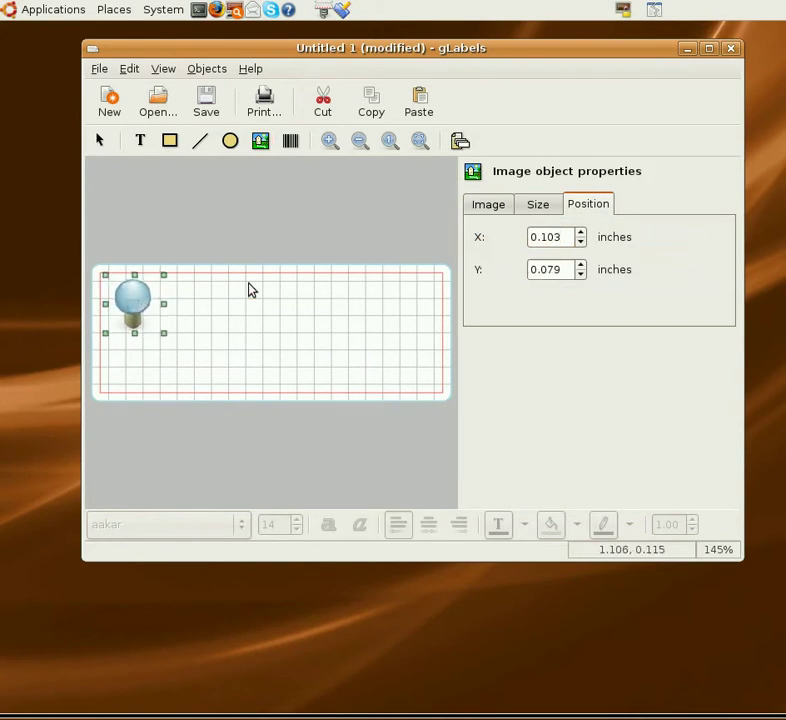
{"action": "left_click", "coordinate": [207, 341]}
{"action": "left_click", "coordinate": [212, 72]}
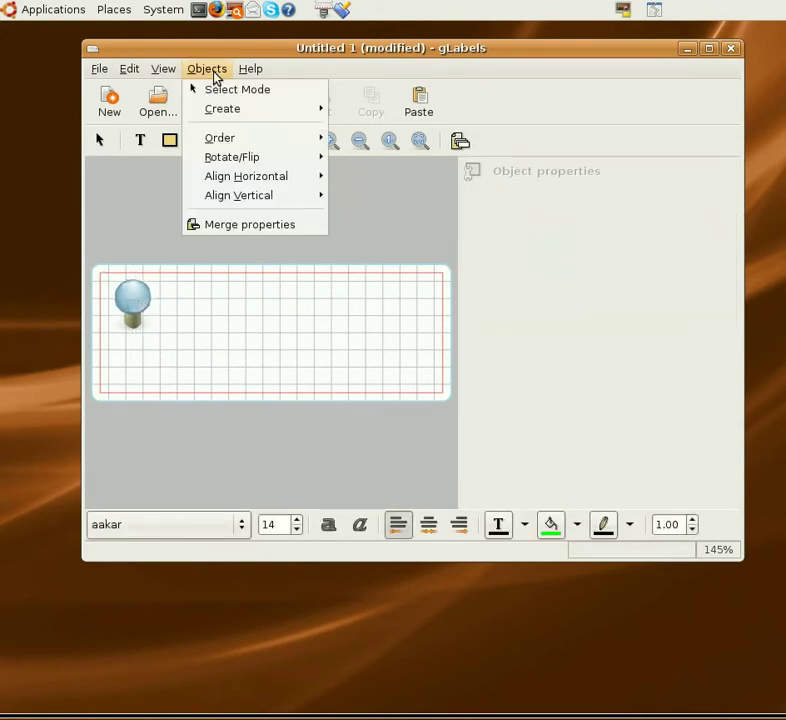
{"action": "mouse_move", "coordinate": [211, 181]}
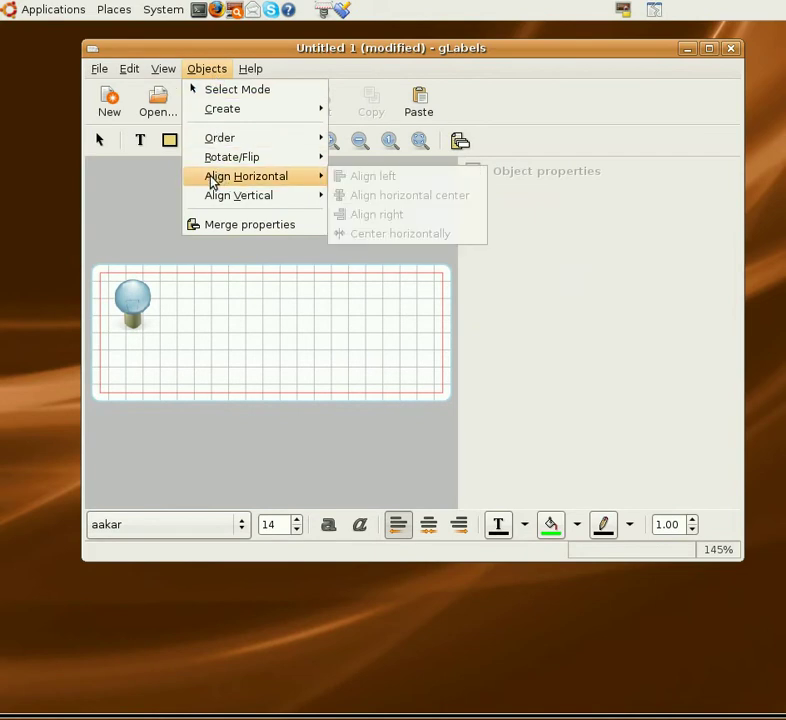
{"action": "mouse_move", "coordinate": [238, 118]}
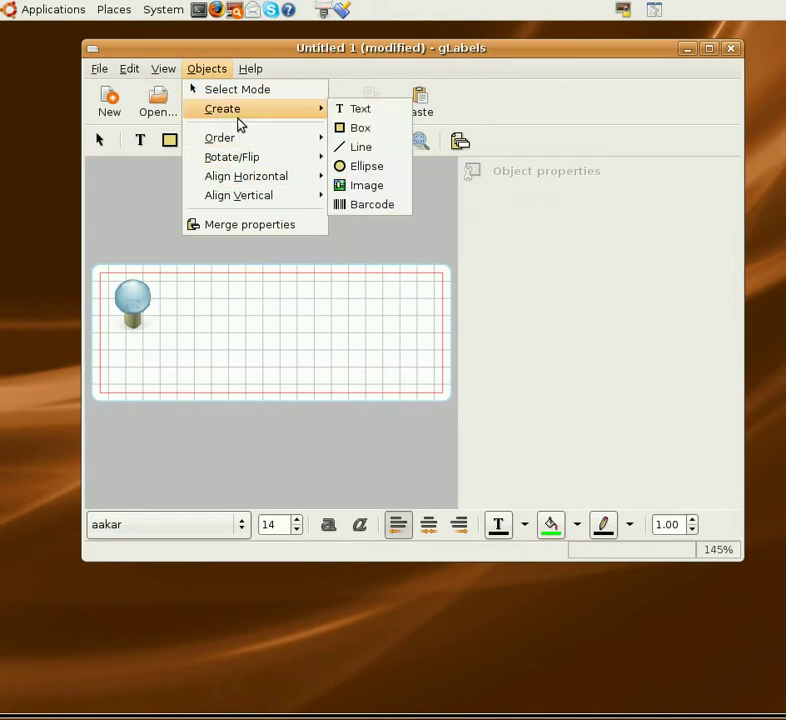
{"action": "left_click", "coordinate": [265, 90]}
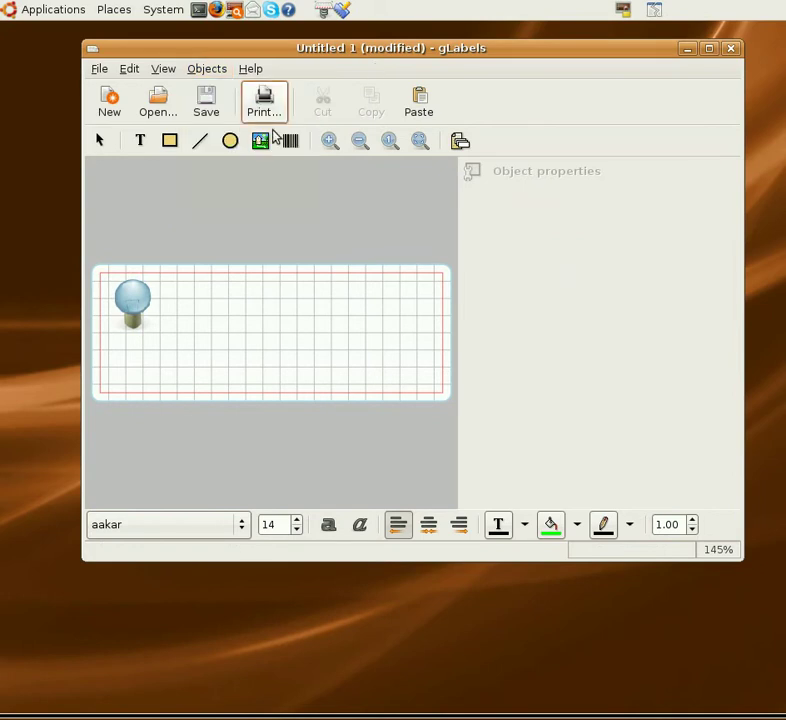
Step: Place a text object just right of the light bulb image and widen it to near the label's right margin
{"action": "left_click", "coordinate": [141, 143]}
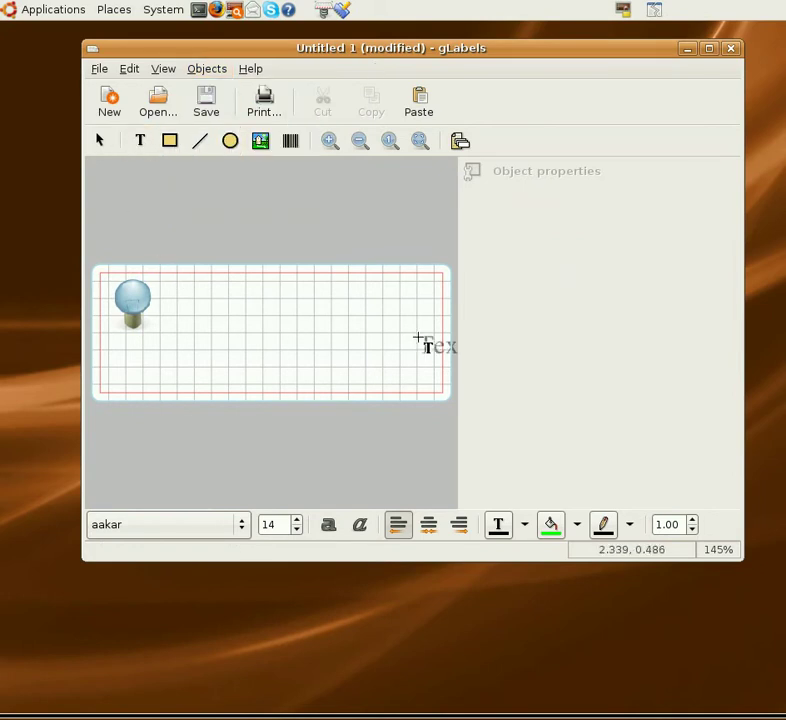
{"action": "left_click_drag", "start_coordinate": [413, 337], "coordinate": [193, 304]}
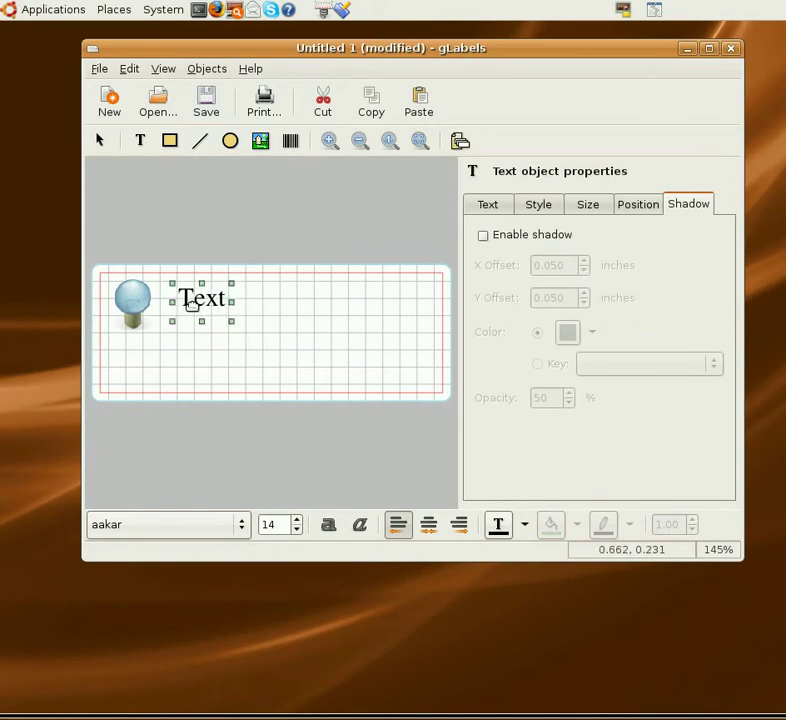
{"action": "left_click_drag", "start_coordinate": [241, 331], "coordinate": [440, 325]}
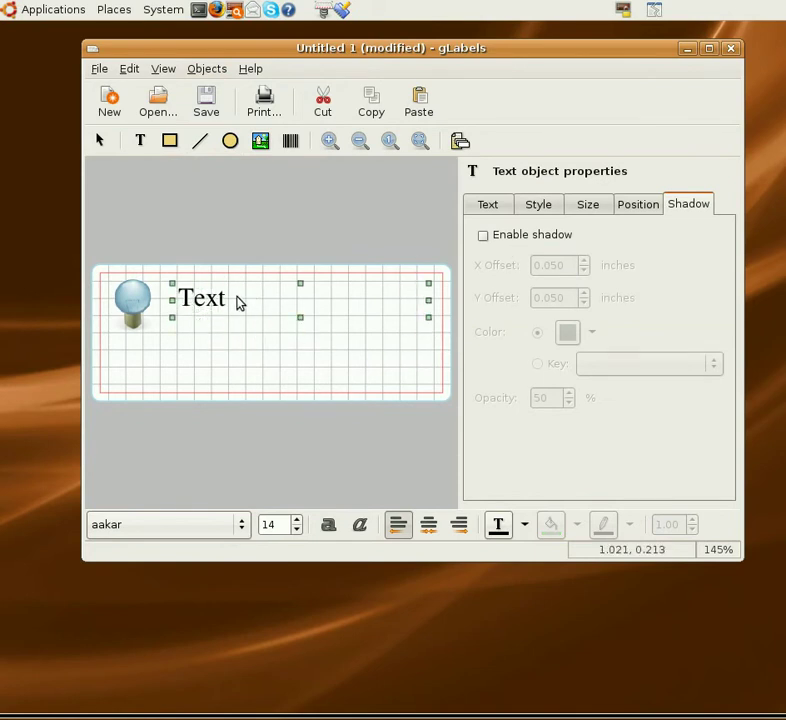
{"action": "left_click_drag", "start_coordinate": [227, 304], "coordinate": [216, 304]}
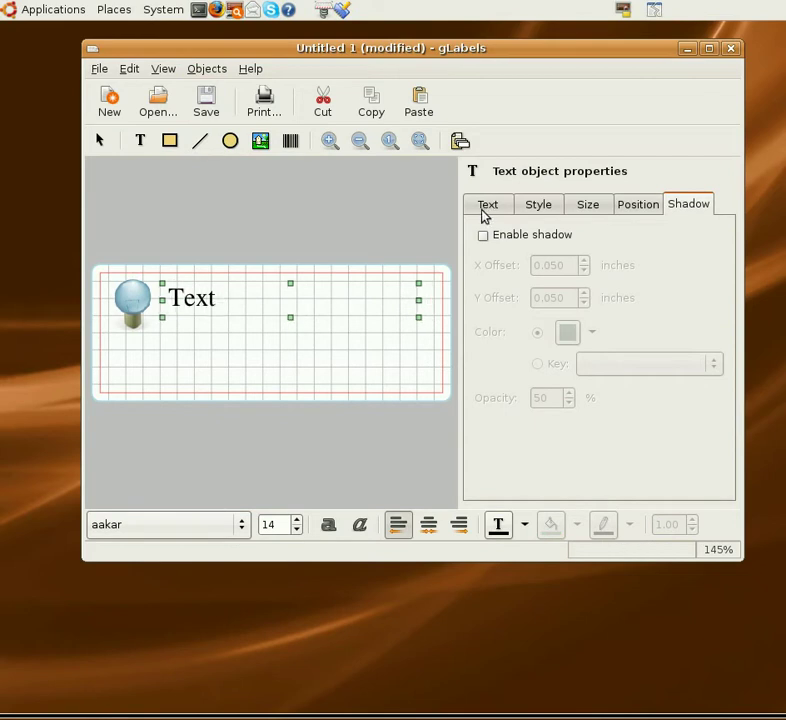
Step: Replace the text object's placeholder text with the full_name merge field
{"action": "left_click", "coordinate": [486, 205]}
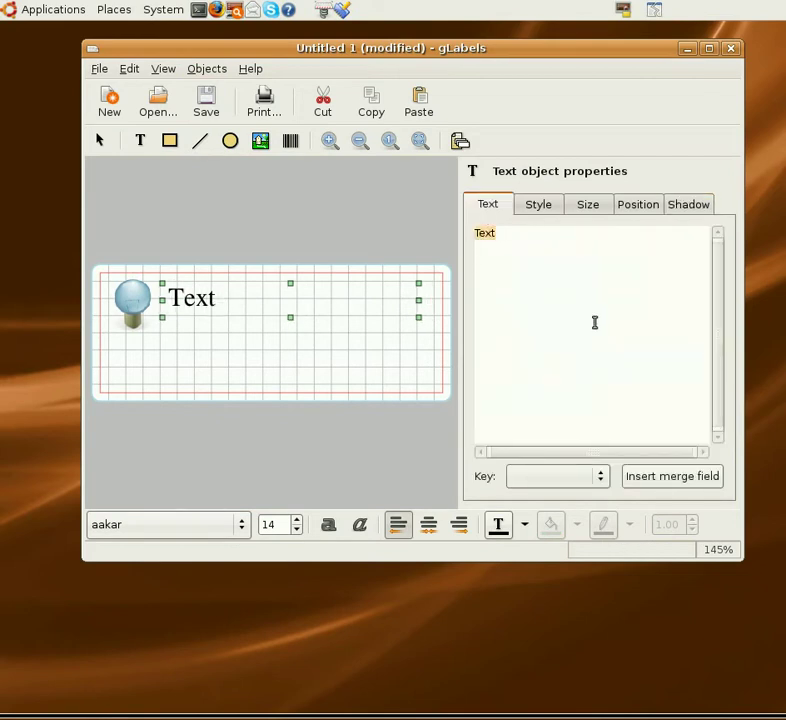
{"action": "key", "text": "BackSpace"}
{"action": "left_click", "coordinate": [603, 476]}
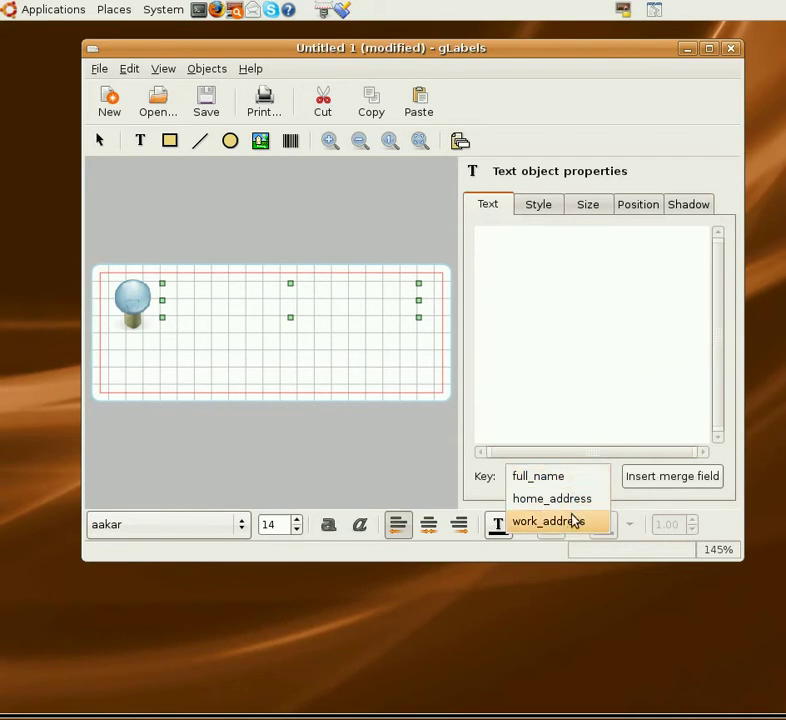
{"action": "left_click", "coordinate": [574, 480]}
{"action": "left_click", "coordinate": [647, 478]}
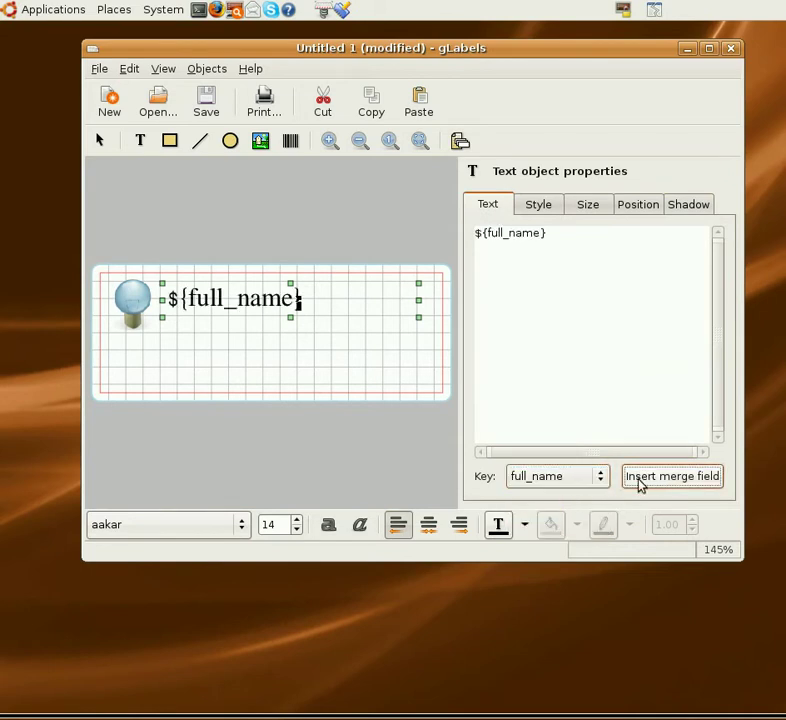
Step: Add the home_address merge field on a second line of the text object
{"action": "left_click", "coordinate": [588, 277]}
{"action": "key", "text": "Return"}
{"action": "left_click", "coordinate": [539, 480]}
{"action": "left_click", "coordinate": [546, 498]}
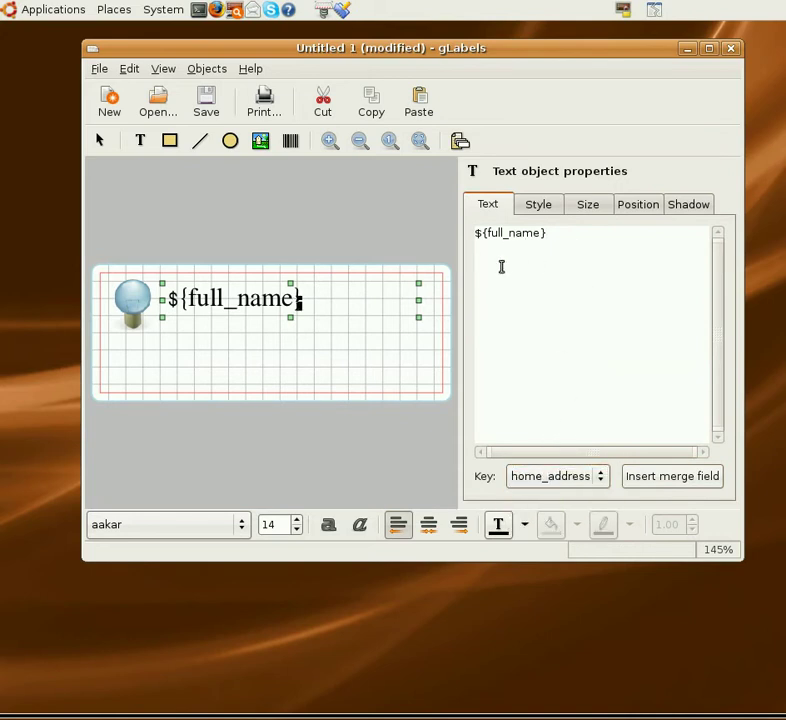
{"action": "left_click", "coordinate": [676, 480]}
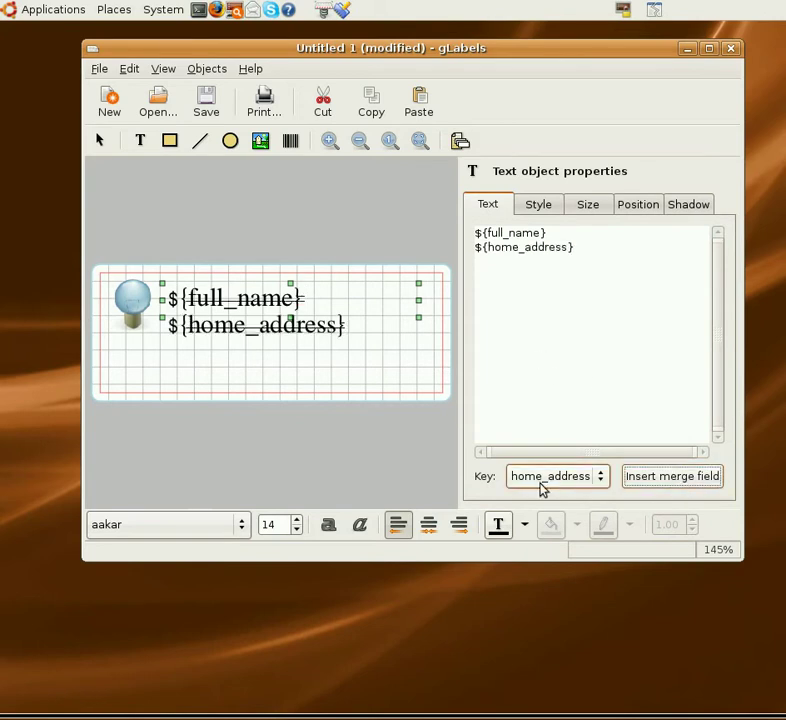
Step: Add the work_address merge field on a third line of the text object
{"action": "key", "text": "Return"}
{"action": "left_click", "coordinate": [585, 478]}
{"action": "left_click", "coordinate": [580, 500]}
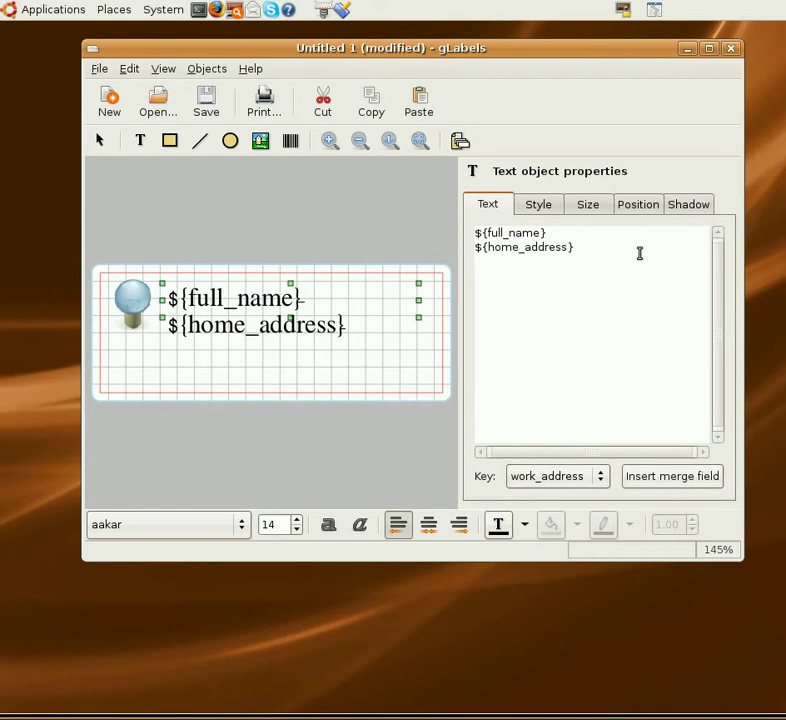
{"action": "left_click", "coordinate": [672, 475]}
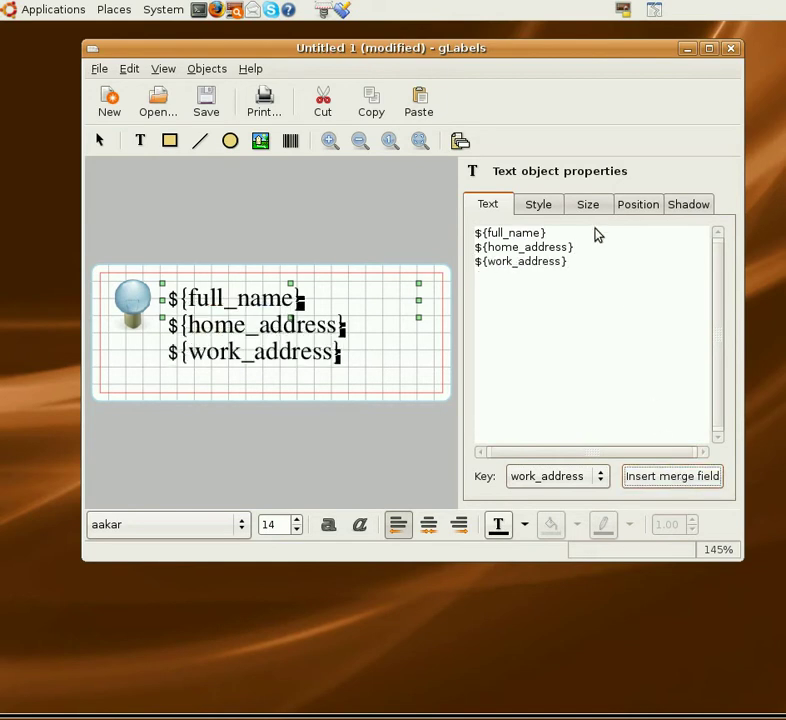
{"action": "left_click_drag", "start_coordinate": [582, 253], "coordinate": [461, 258]}
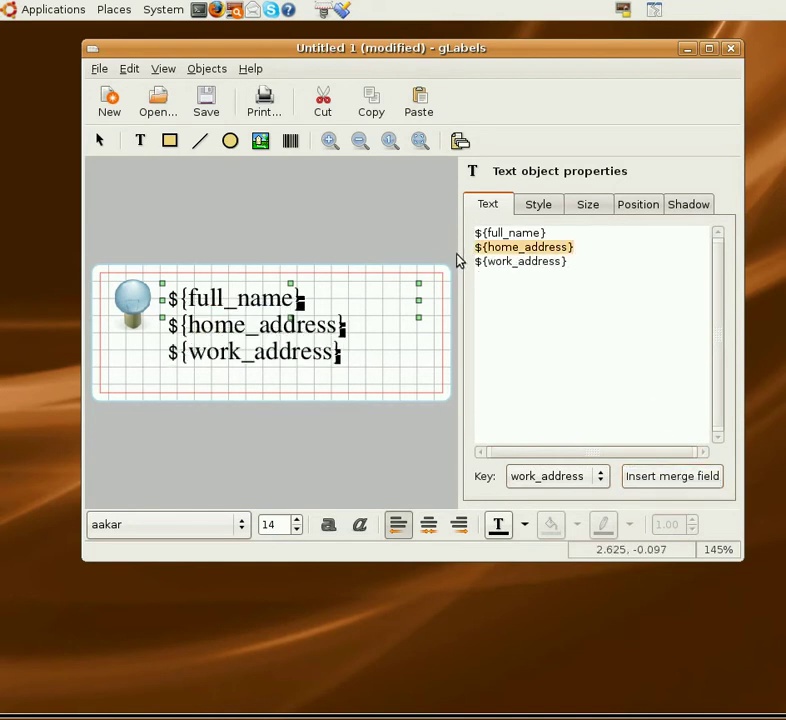
Step: Reduce the text object's font size to 10
{"action": "left_click", "coordinate": [552, 210]}
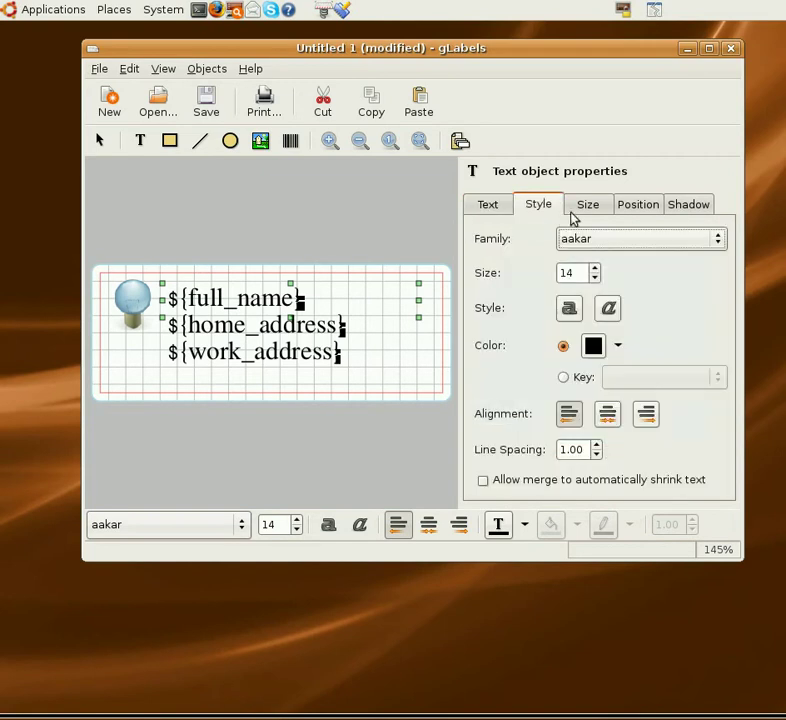
{"action": "left_click", "coordinate": [596, 214]}
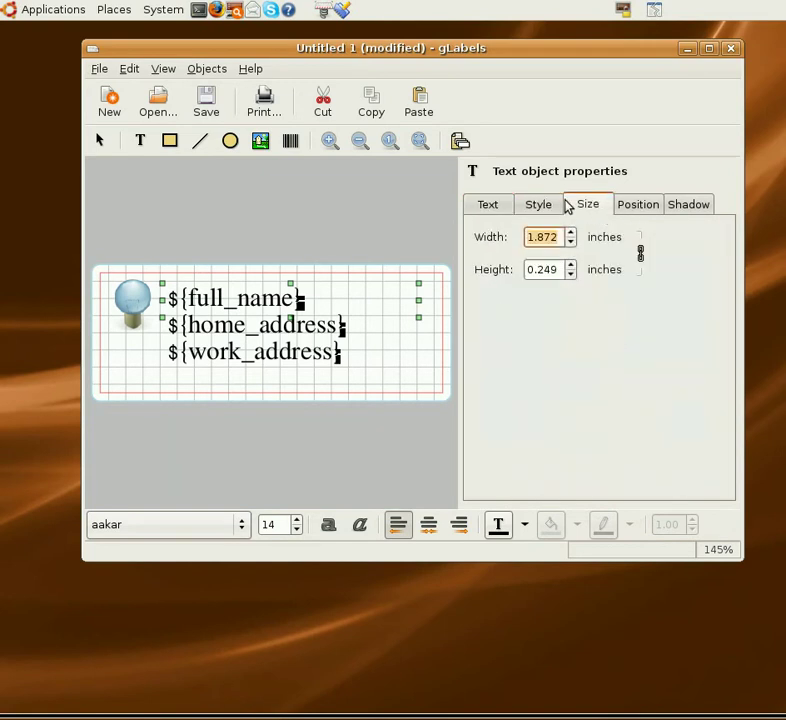
{"action": "left_click", "coordinate": [554, 206]}
{"action": "left_click", "coordinate": [594, 277]}
{"action": "left_click", "coordinate": [594, 277]}
{"action": "left_click", "coordinate": [594, 277]}
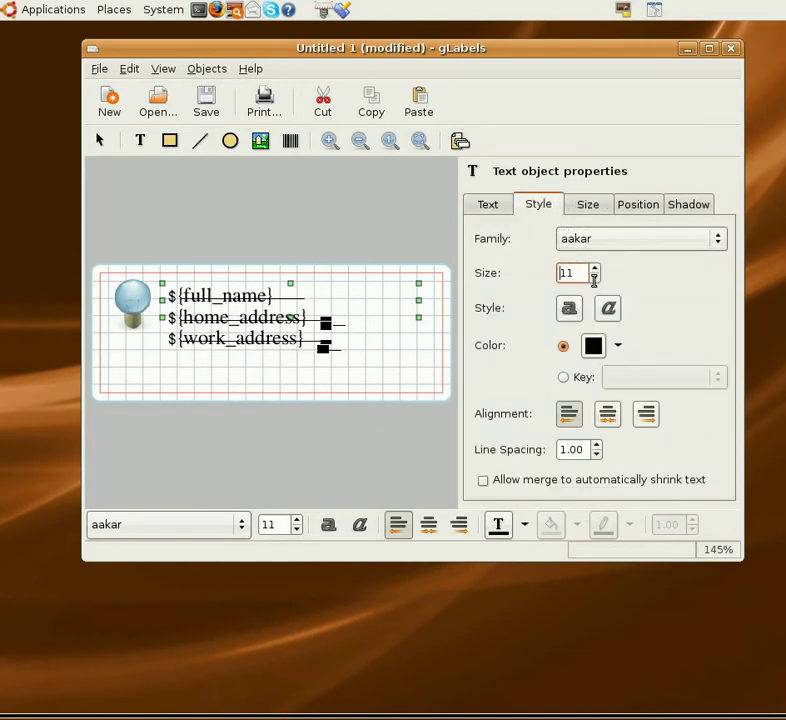
{"action": "left_click", "coordinate": [594, 278]}
{"action": "left_click", "coordinate": [594, 278]}
{"action": "left_click", "coordinate": [594, 268]}
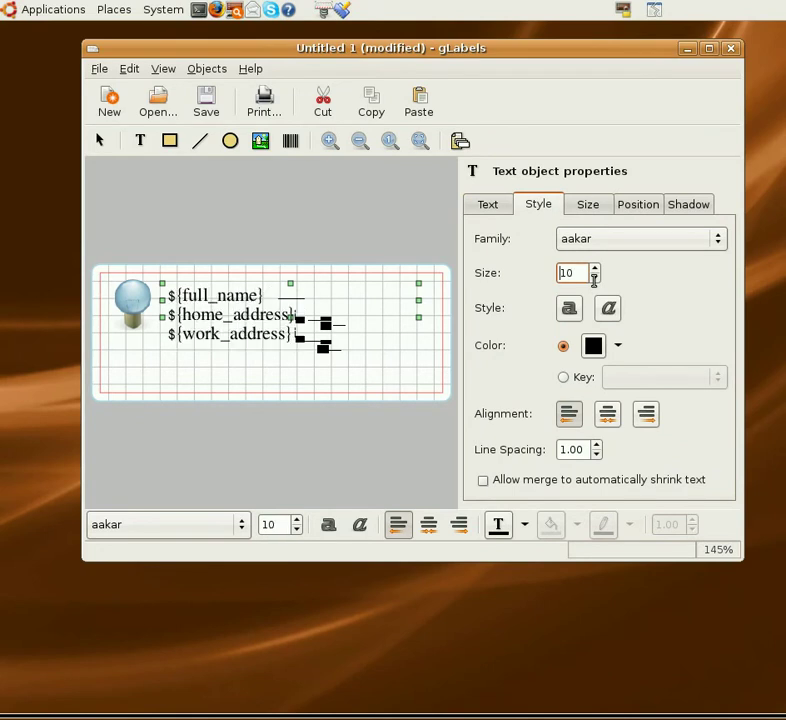
Step: Set the text object's font size back to 14 and allow the merge to automatically shrink text
{"action": "left_click", "coordinate": [634, 206]}
{"action": "left_click", "coordinate": [686, 208]}
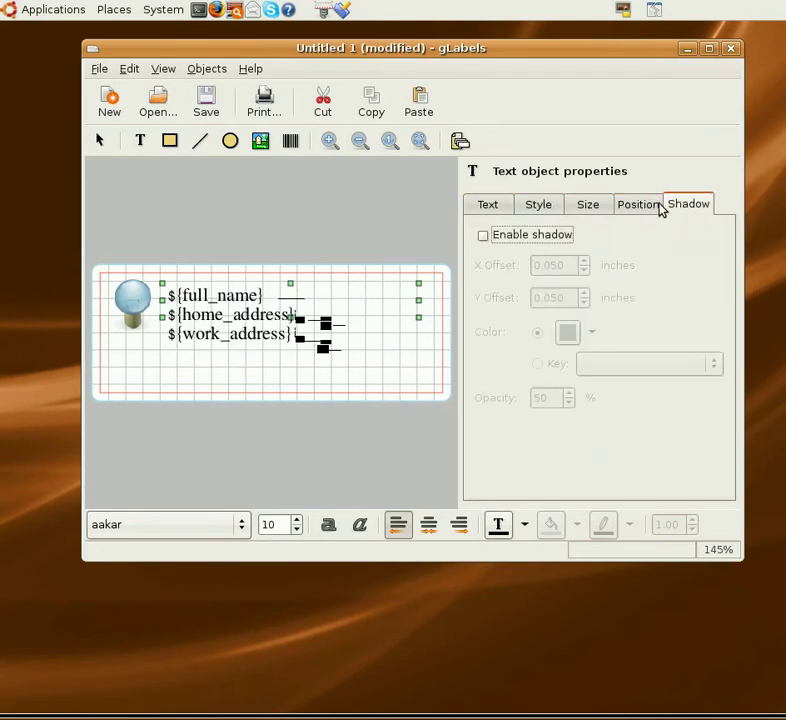
{"action": "left_click", "coordinate": [540, 208]}
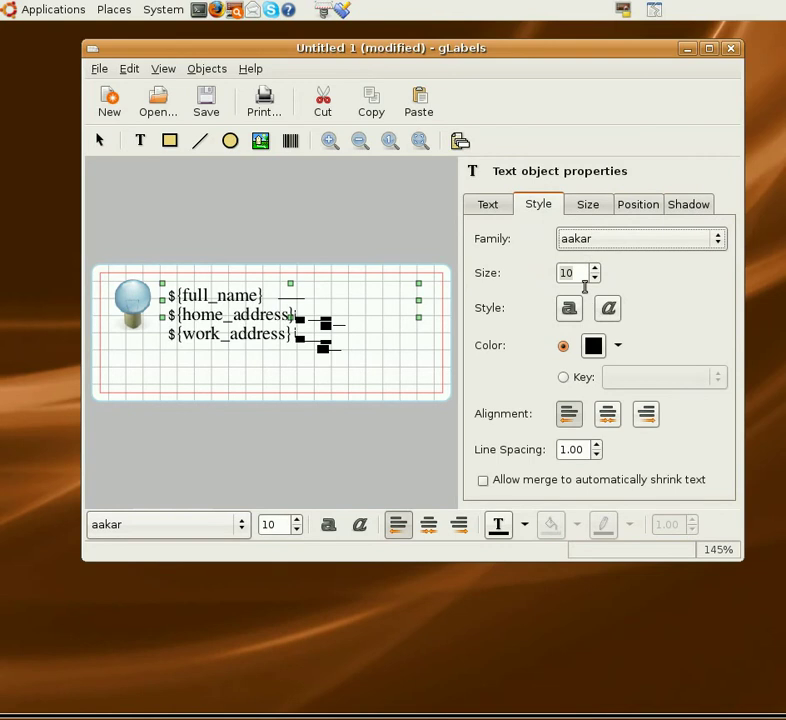
{"action": "scroll", "coordinate": [585, 284], "scroll_direction": "up", "scroll_amount": 3}
{"action": "scroll", "coordinate": [585, 285], "scroll_direction": "up", "scroll_amount": 1}
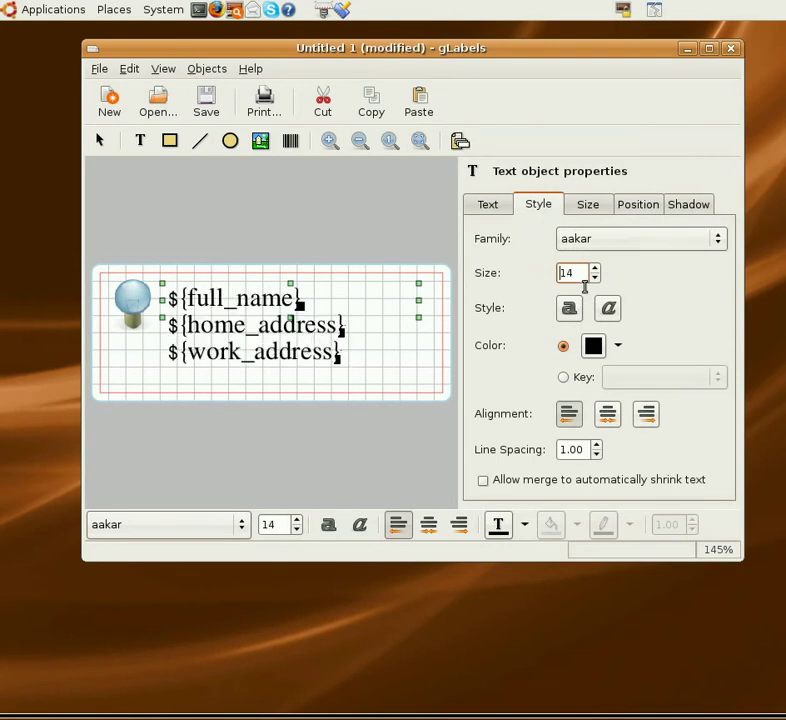
{"action": "left_click", "coordinate": [543, 483]}
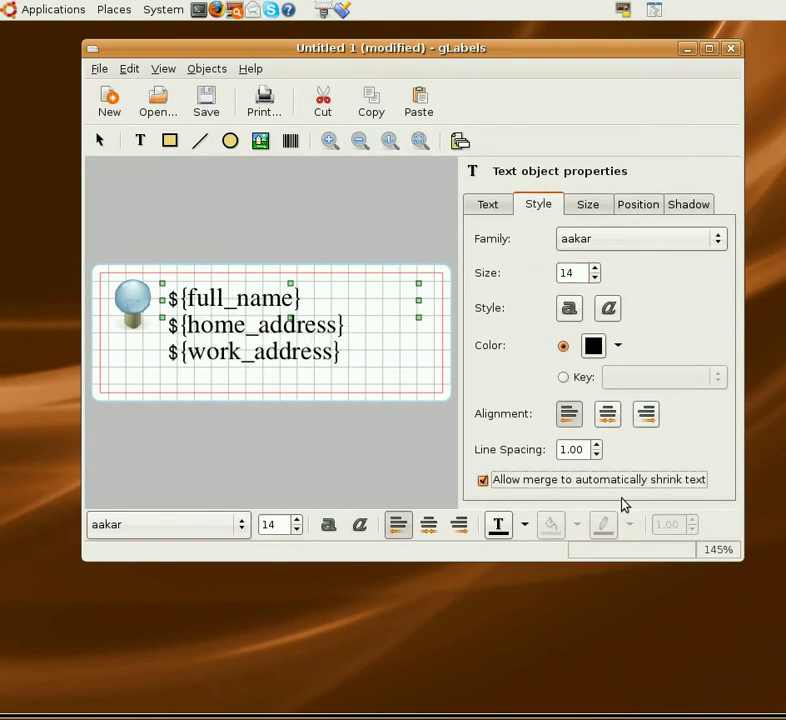
Step: Nudge the text object slightly up and left toward the light bulb image, and save the label as test2
{"action": "left_click_drag", "start_coordinate": [263, 346], "coordinate": [256, 340]}
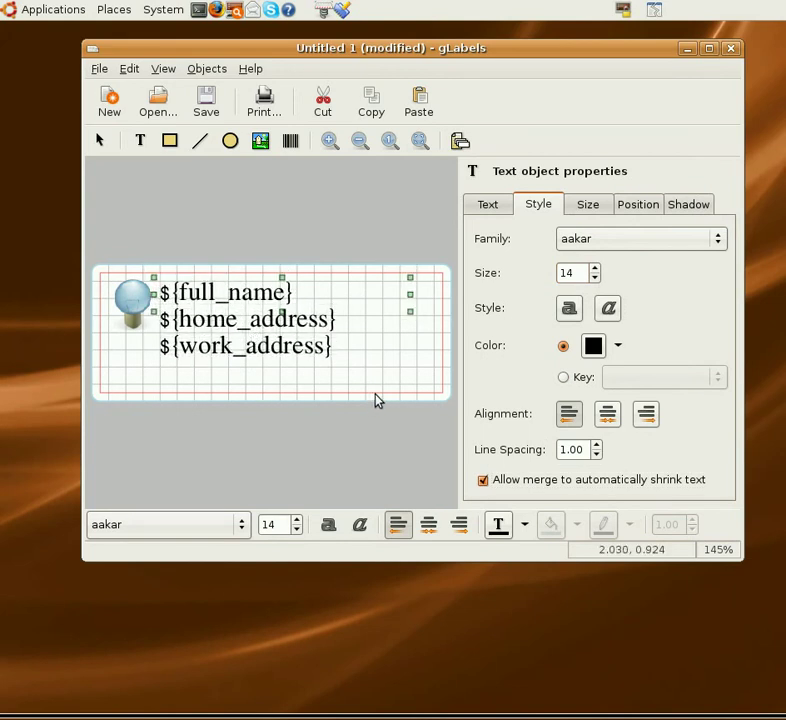
{"action": "left_click", "coordinate": [458, 318]}
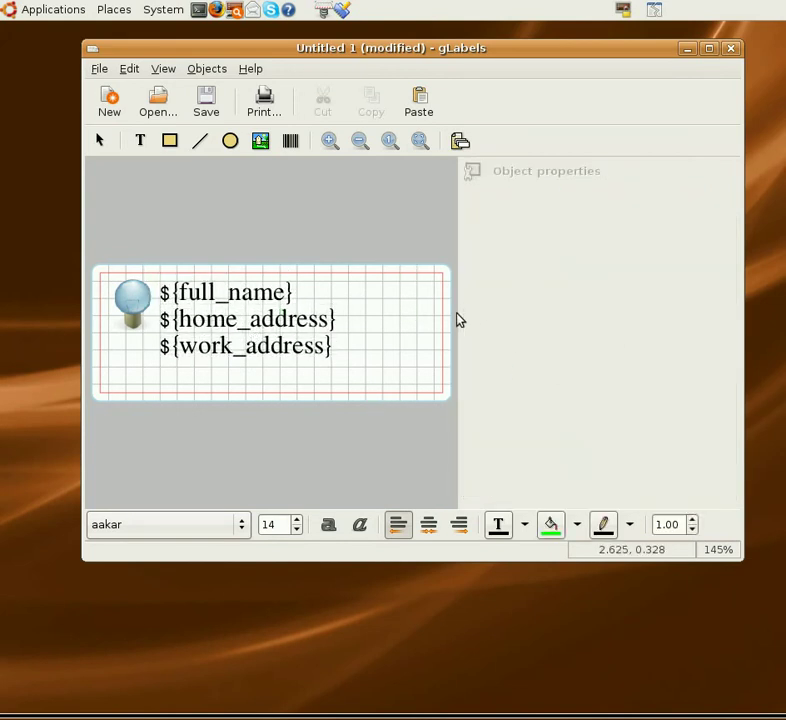
{"action": "left_click", "coordinate": [203, 104]}
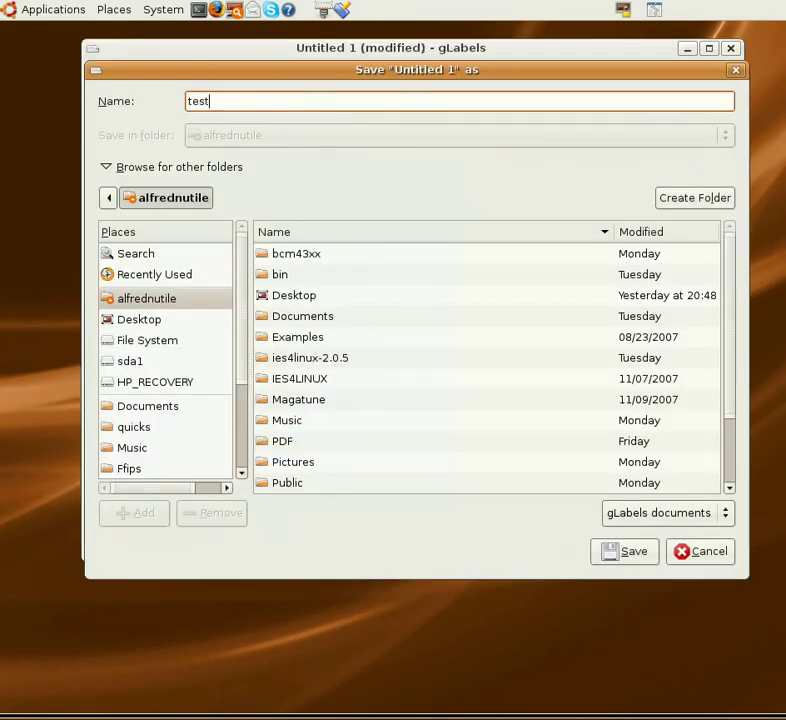
{"action": "left_click", "coordinate": [634, 555]}
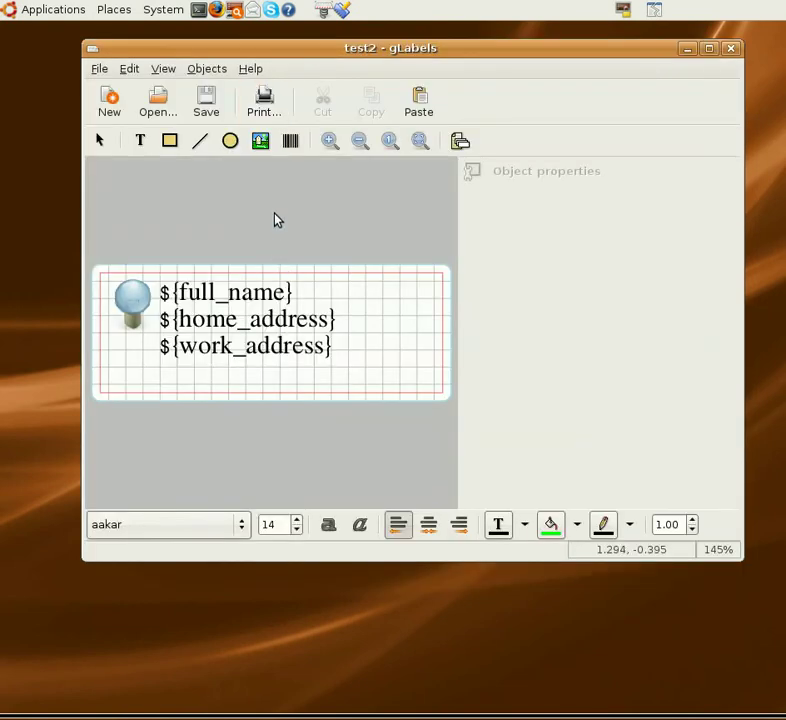
Step: Print the merged label sheet to output.pdf using the Create a PDF document printer
{"action": "left_click", "coordinate": [264, 100]}
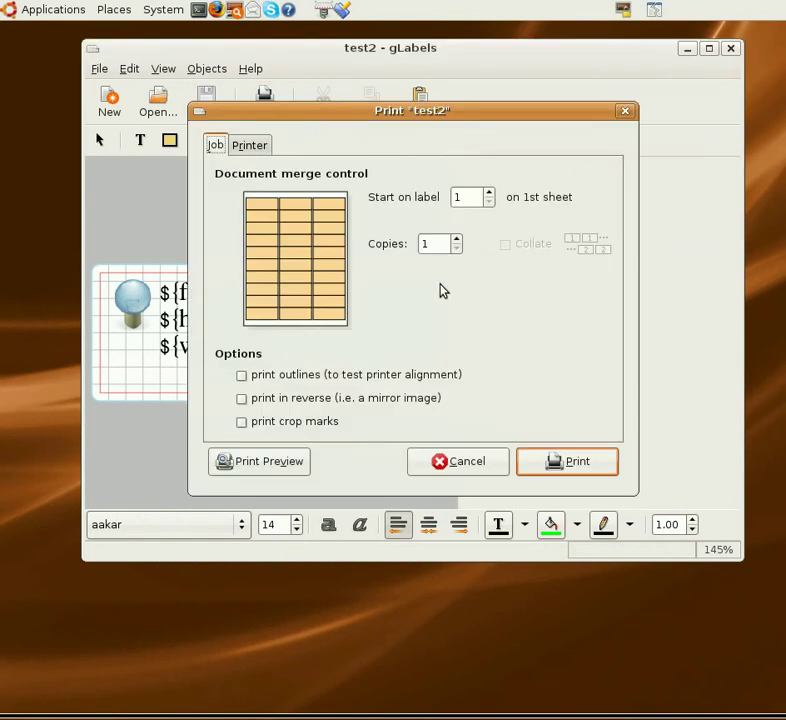
{"action": "left_click_drag", "start_coordinate": [280, 220], "coordinate": [270, 282]}
{"action": "left_click_drag", "start_coordinate": [365, 360], "coordinate": [260, 213]}
{"action": "left_click_drag", "start_coordinate": [491, 195], "coordinate": [494, 204]}
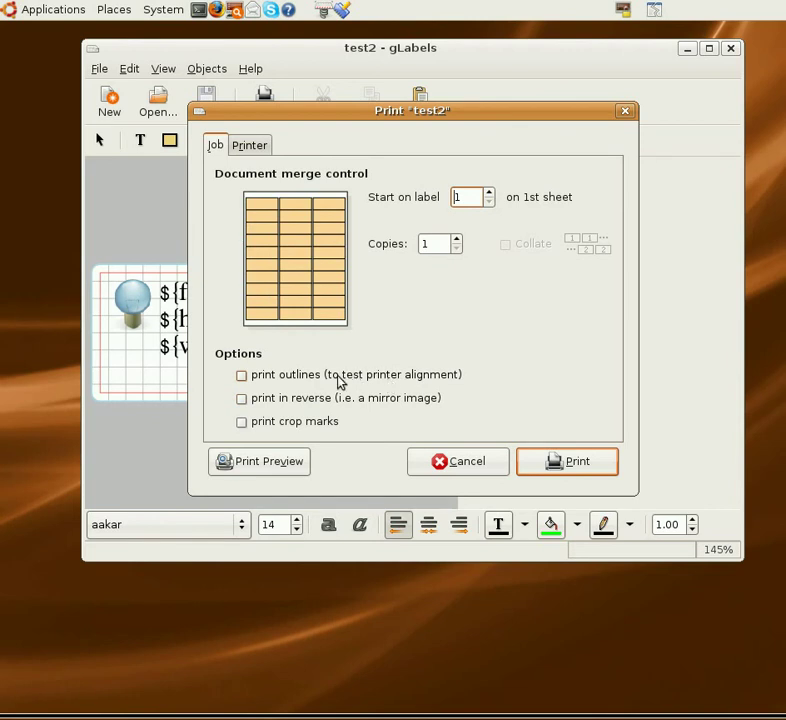
{"action": "left_click", "coordinate": [252, 147]}
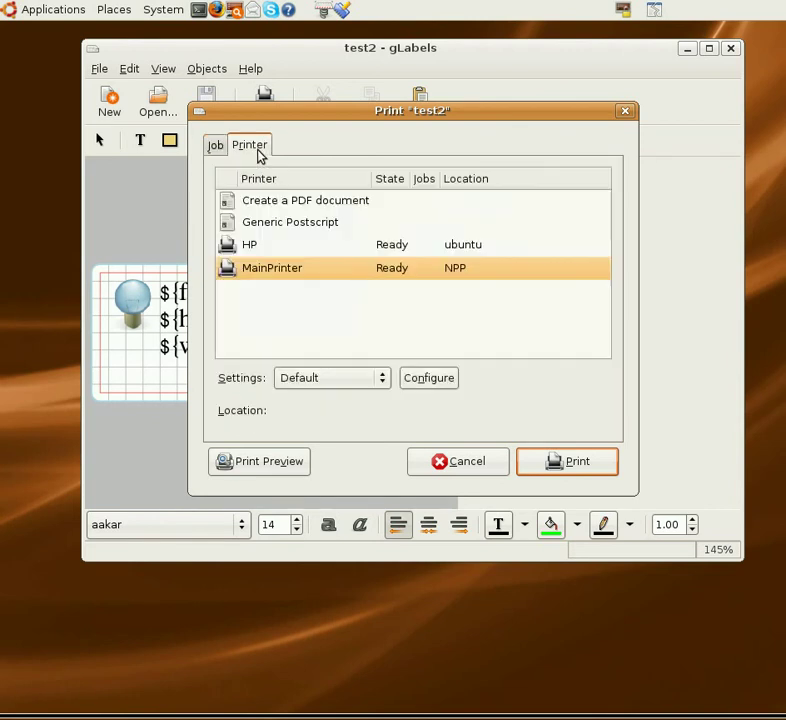
{"action": "left_click", "coordinate": [224, 199]}
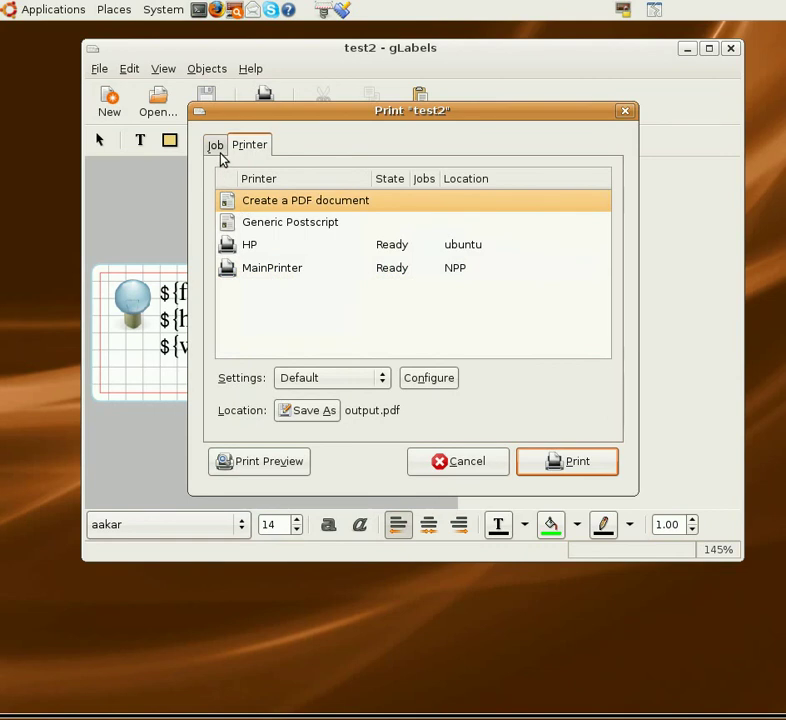
{"action": "left_click", "coordinate": [219, 150]}
{"action": "left_click", "coordinate": [255, 150]}
{"action": "left_click", "coordinate": [212, 147]}
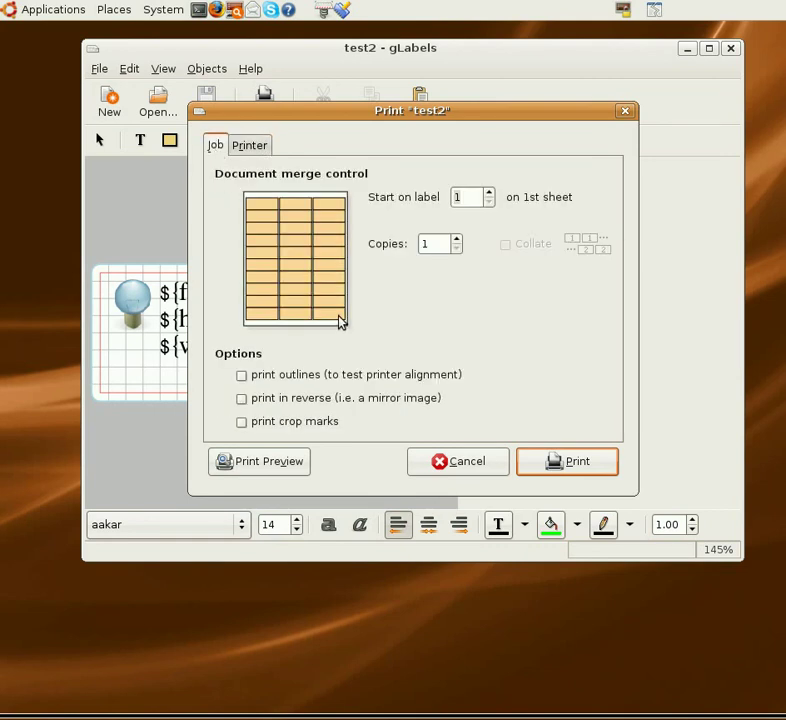
{"action": "left_click", "coordinate": [578, 463]}
Step: Open output.pdf from the home folder in the file browser and review the merged labels on both pages
{"action": "left_click", "coordinate": [113, 9]}
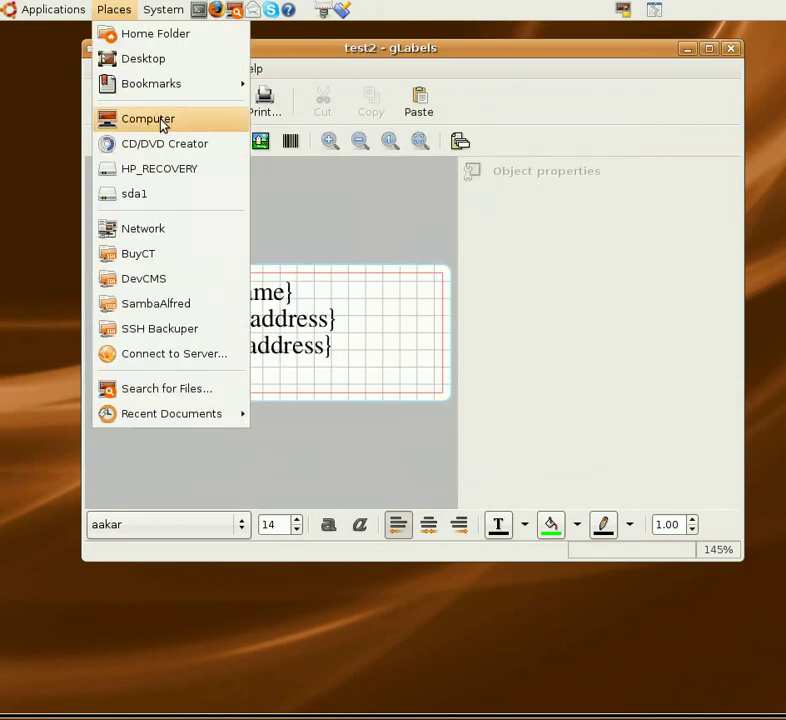
{"action": "left_click", "coordinate": [113, 9]}
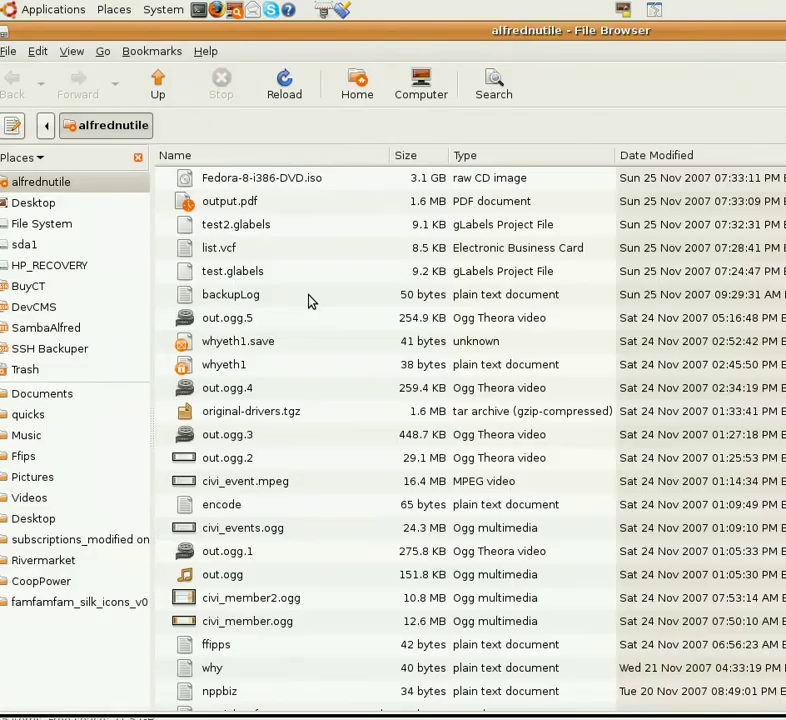
{"action": "double_click", "coordinate": [251, 205]}
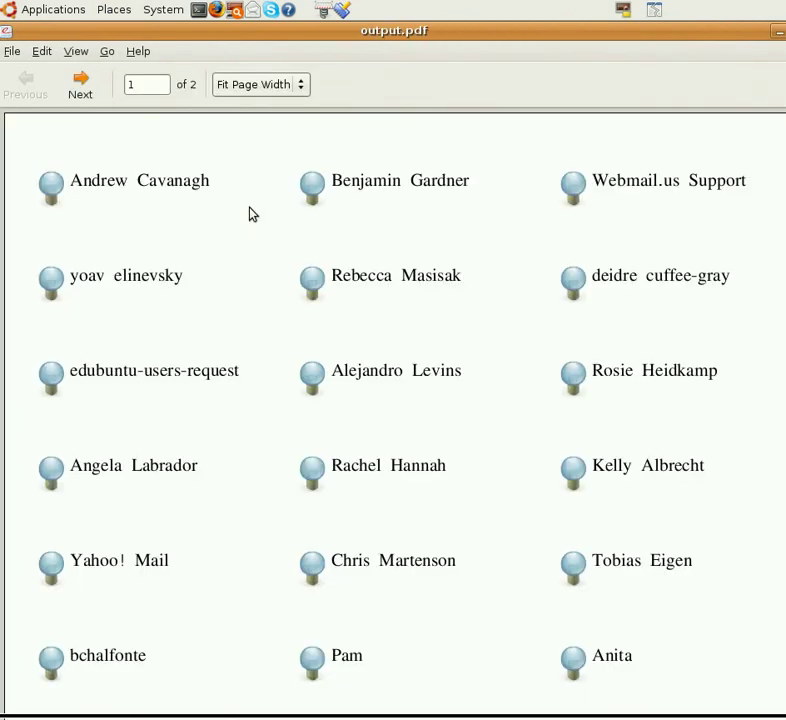
{"action": "scroll", "coordinate": [505, 328], "scroll_direction": "down", "scroll_amount": 15}
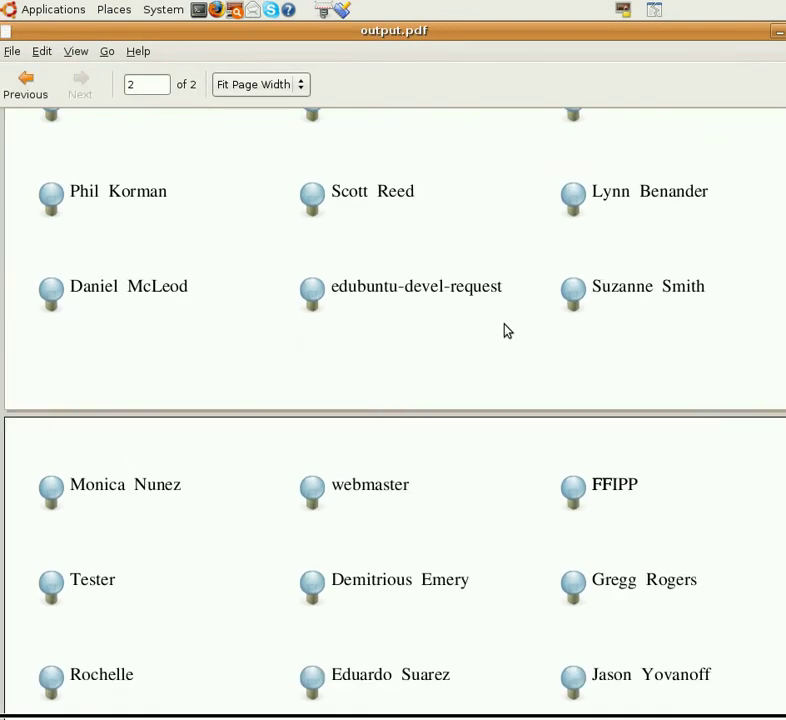
{"action": "scroll", "coordinate": [505, 328], "scroll_direction": "up", "scroll_amount": 15}
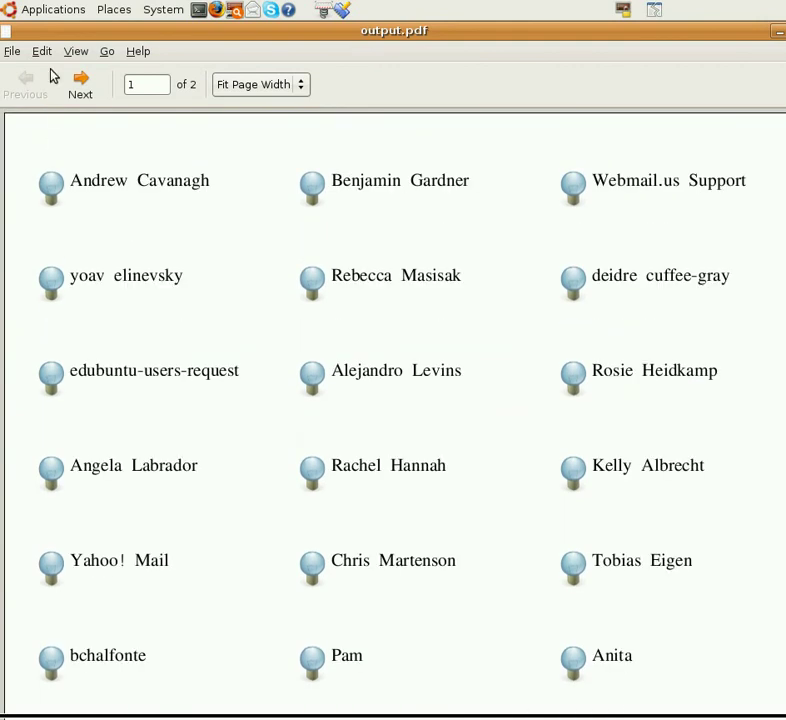
{"action": "left_click", "coordinate": [10, 52]}
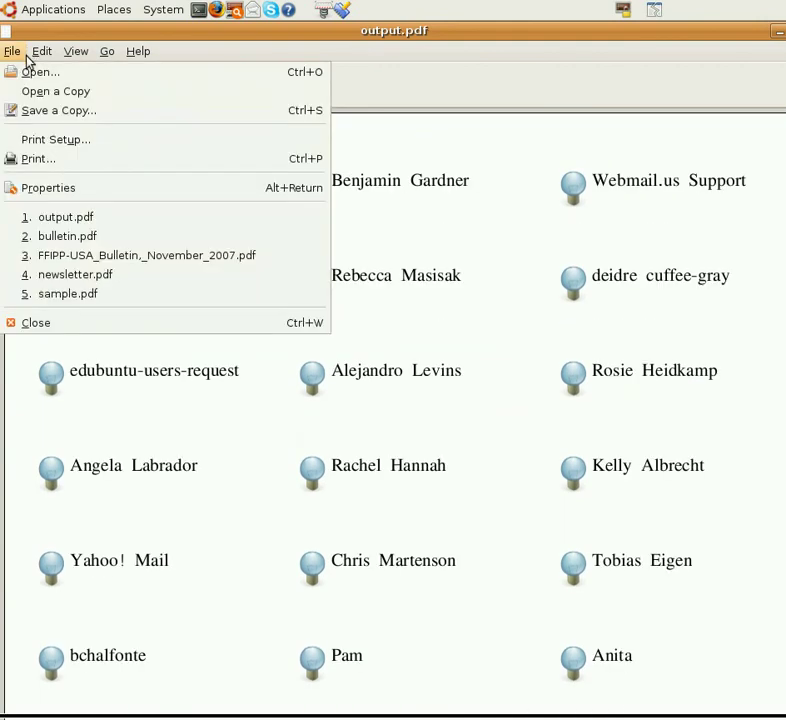
{"action": "left_click", "coordinate": [88, 326]}
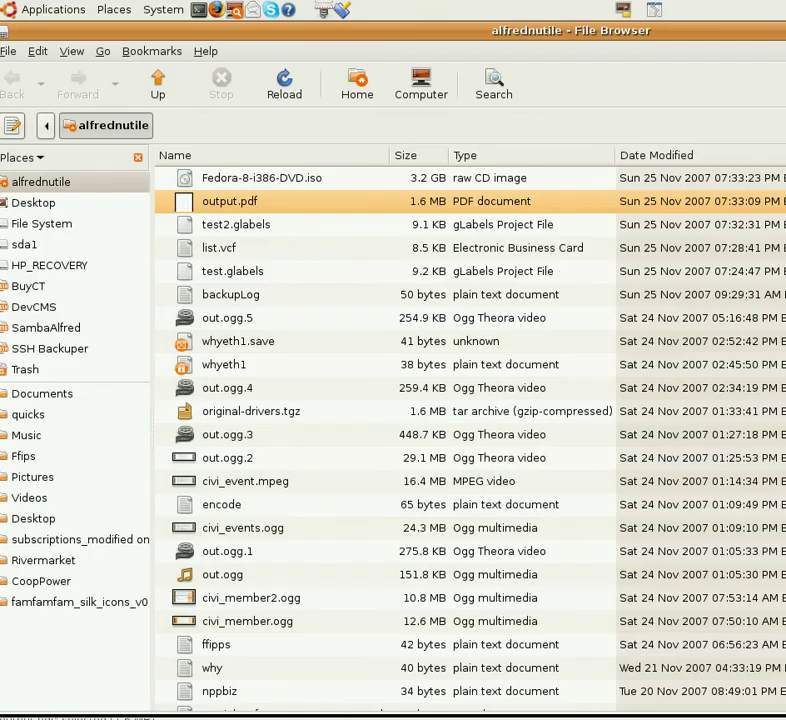